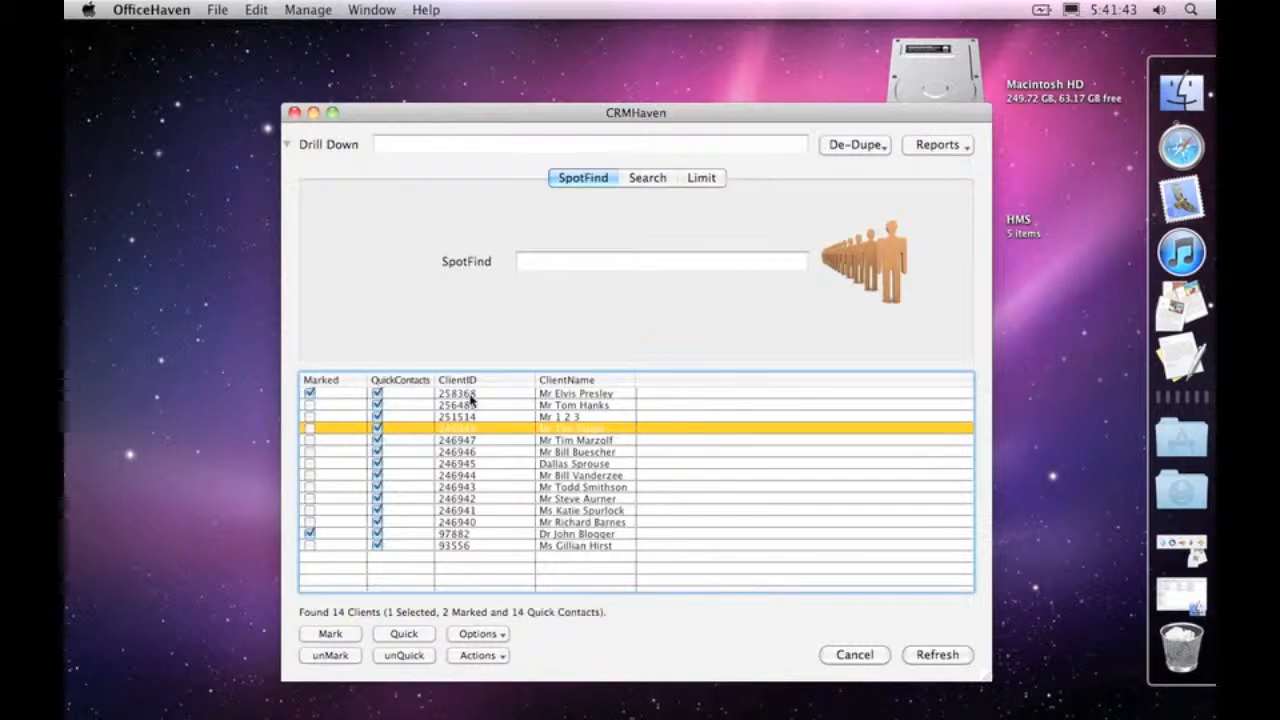
Step: Open the first client in the list for editing and place the cursor in the home address field of its personal details
{"action": "double_click", "coordinate": [471, 399]}
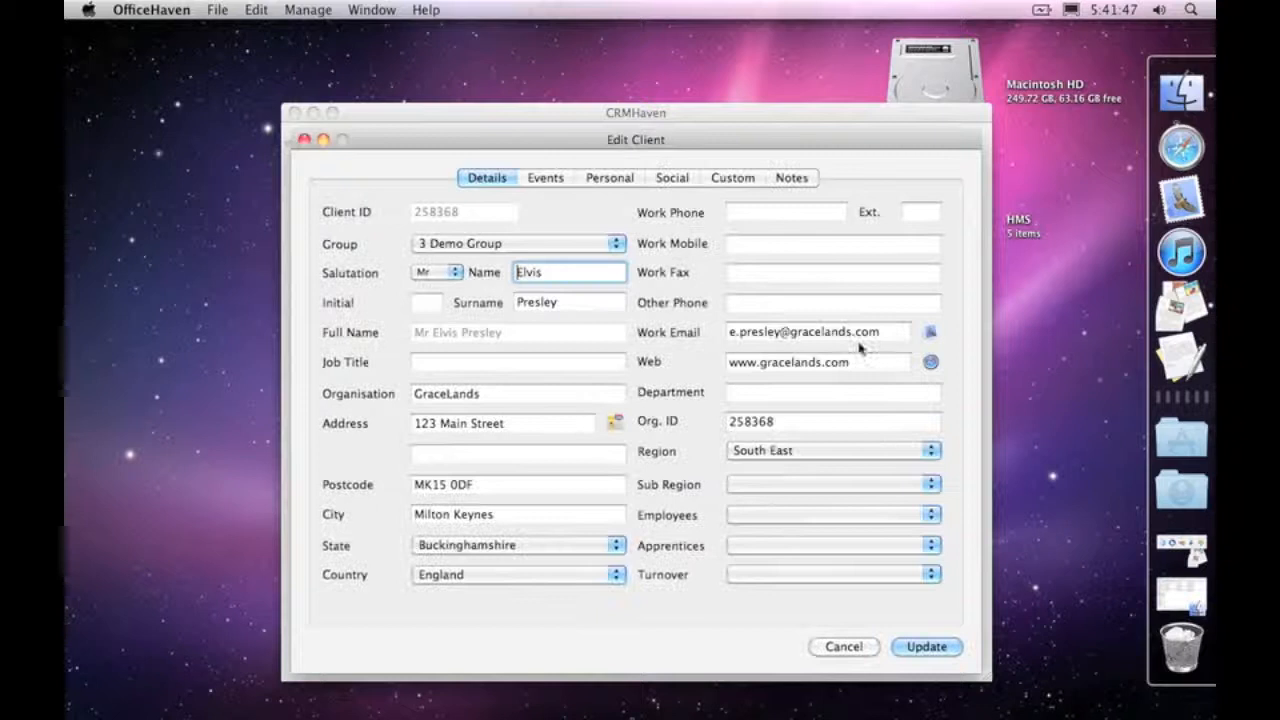
{"action": "left_click", "coordinate": [612, 178]}
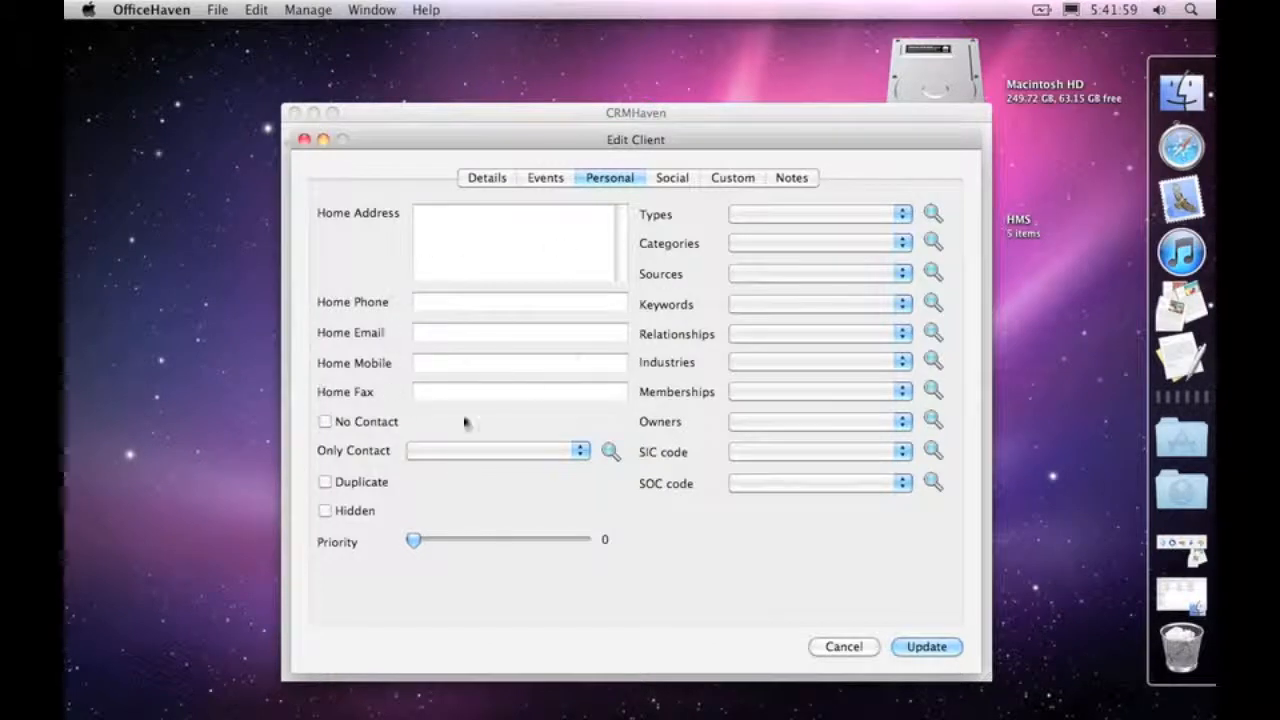
{"action": "left_click", "coordinate": [544, 237]}
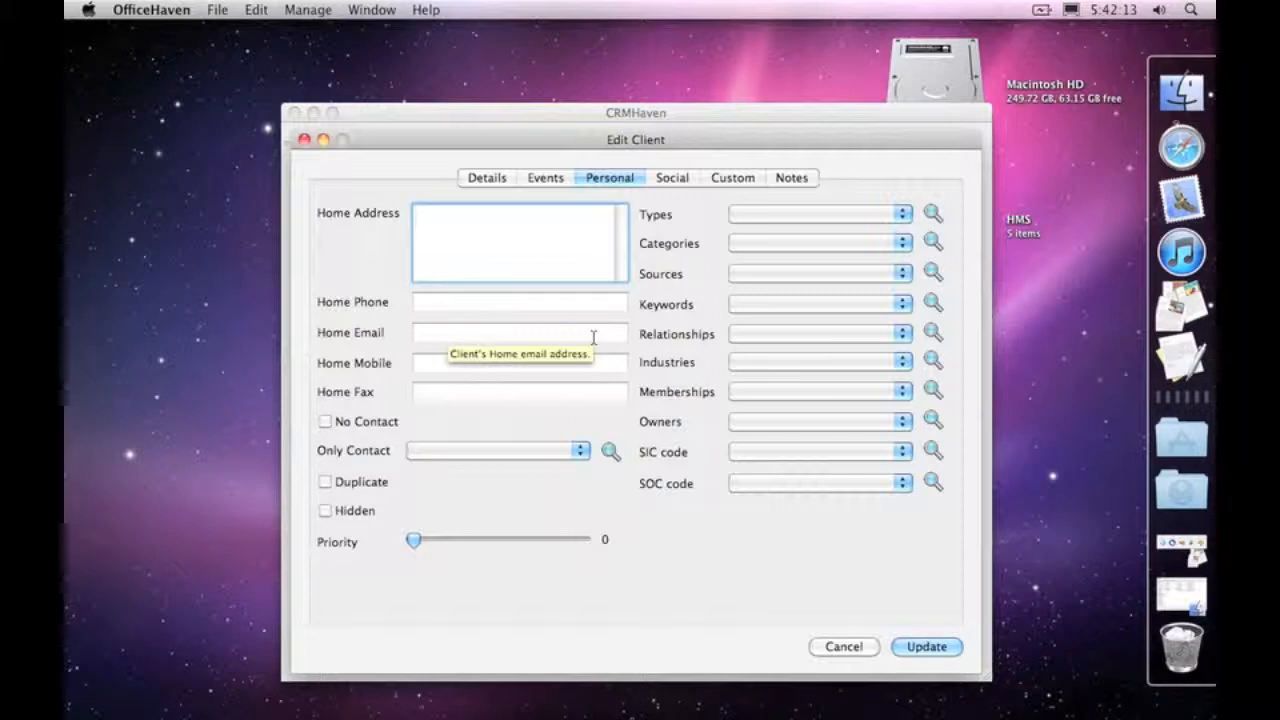
Step: Review the client's work contact and address details and return to the personal details
{"action": "left_click_drag", "start_coordinate": [546, 145], "coordinate": [656, 145]}
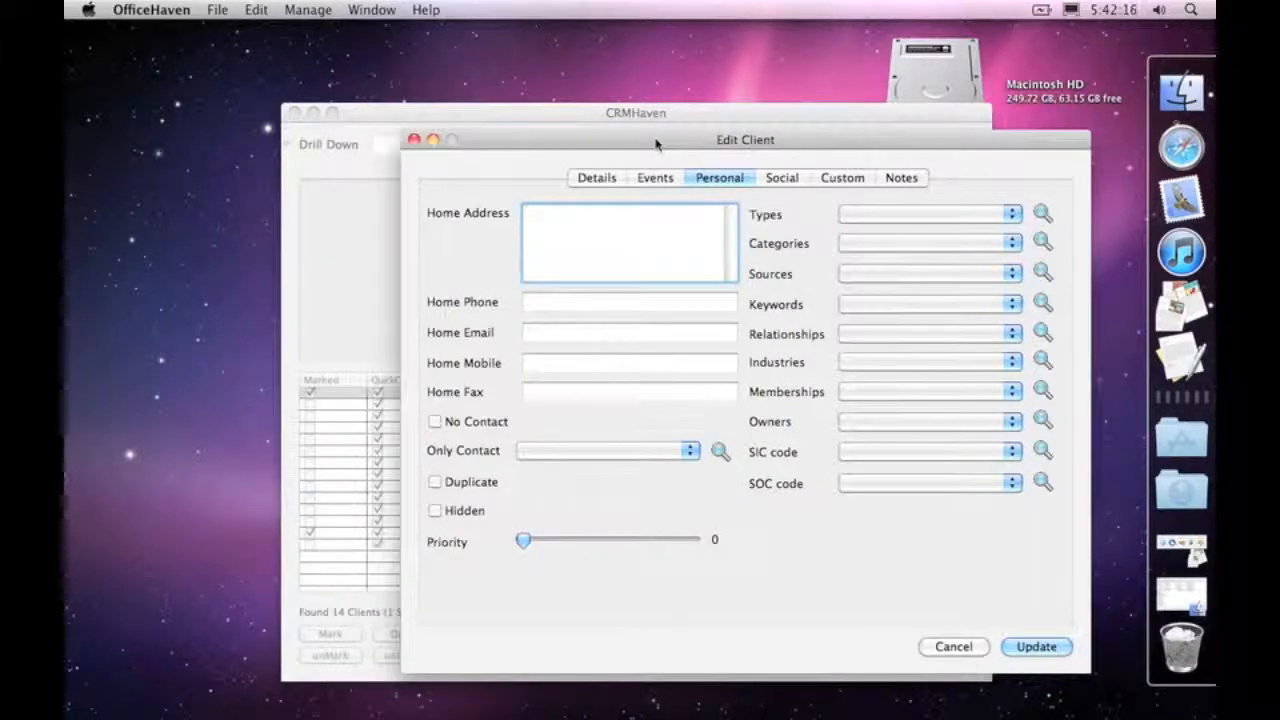
{"action": "left_click", "coordinate": [597, 178]}
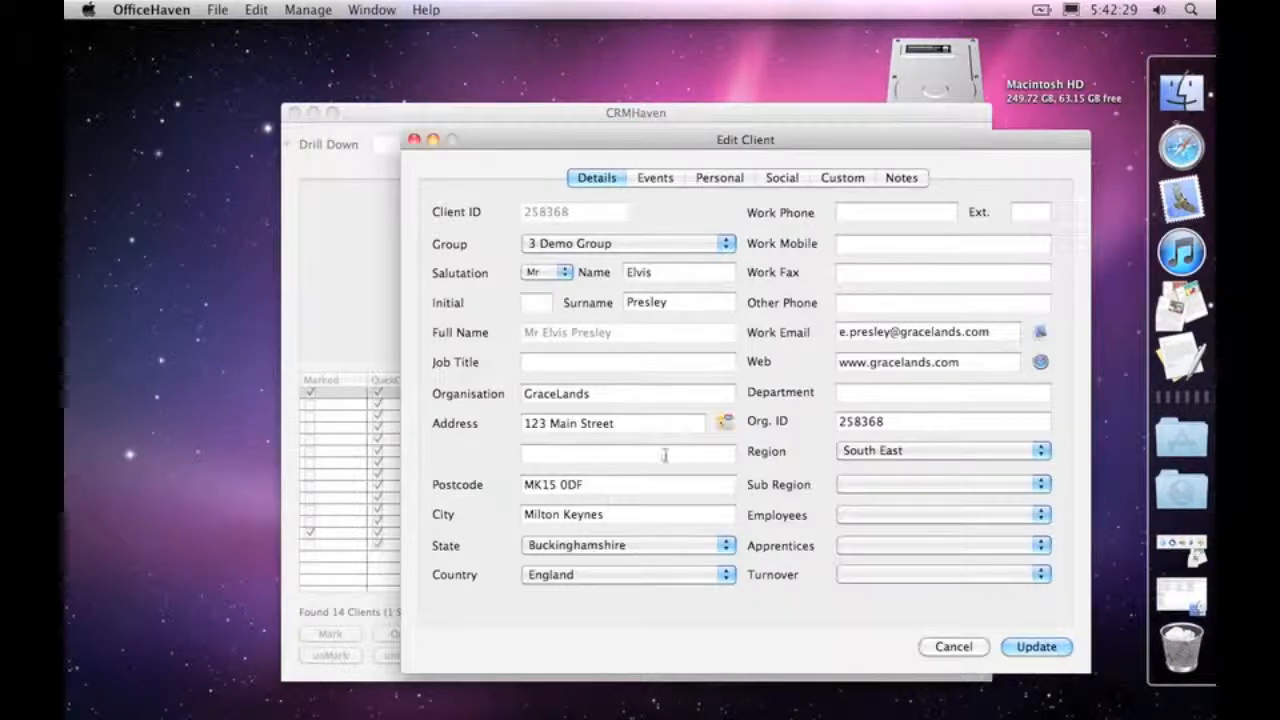
{"action": "left_click", "coordinate": [720, 178]}
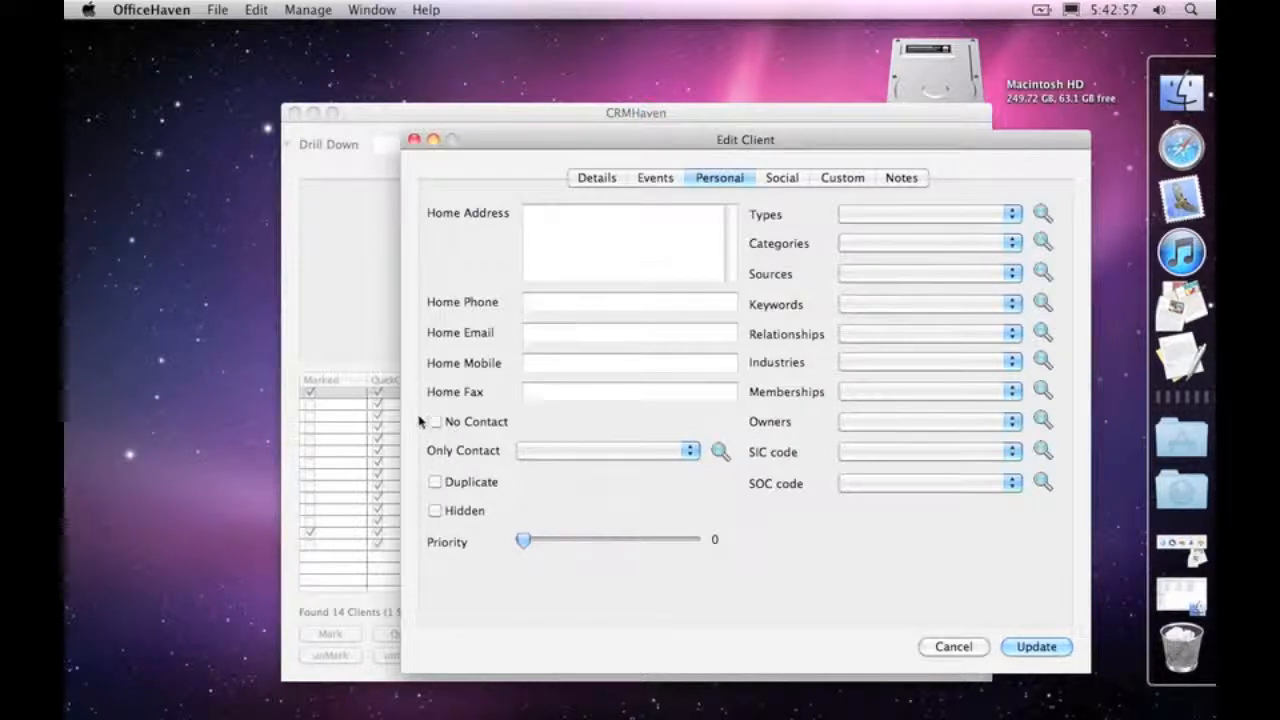
Step: Flag the client as No Contact and look at the client list's matching inclusion filter among the limit settings
{"action": "mouse_move", "coordinate": [437, 424]}
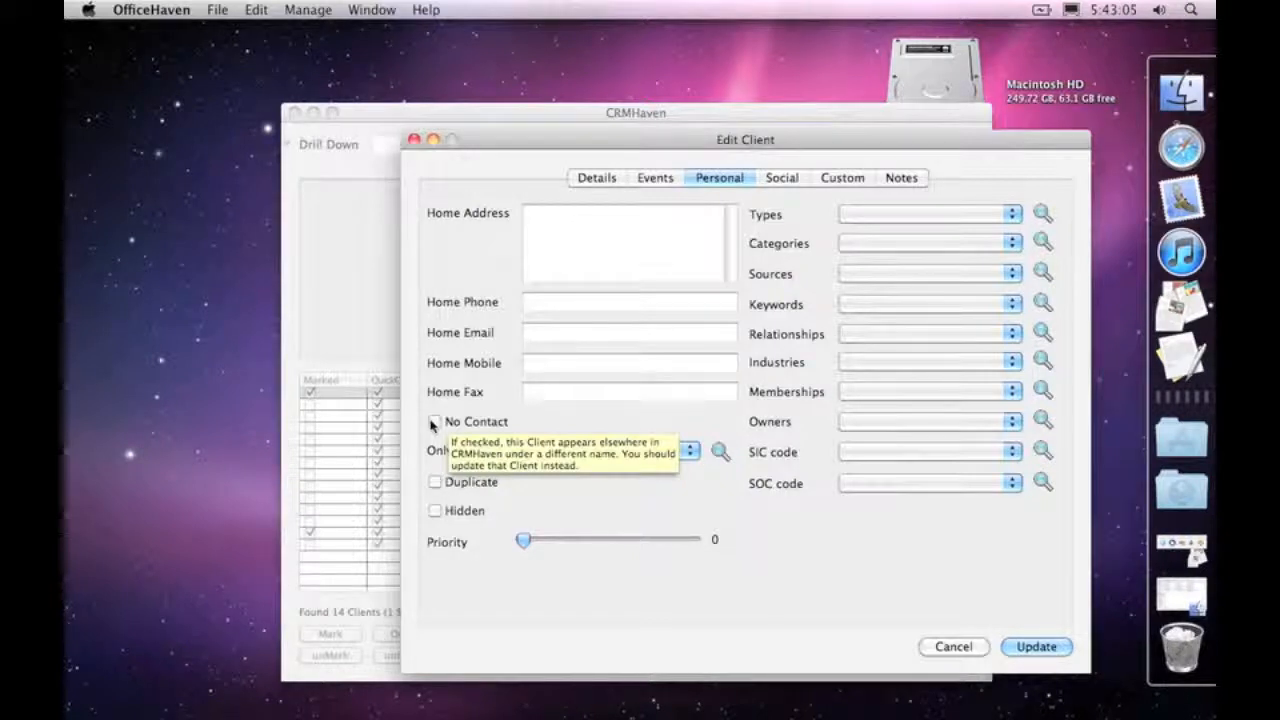
{"action": "left_click", "coordinate": [435, 424]}
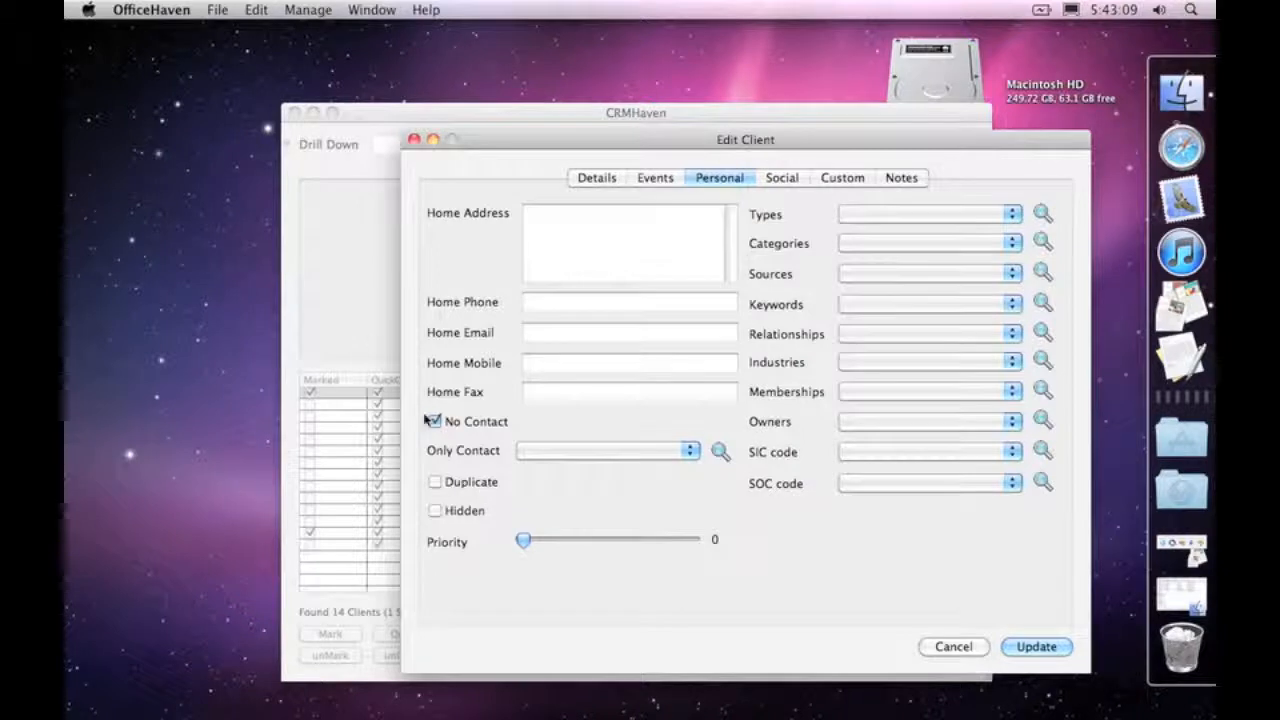
{"action": "left_click_drag", "start_coordinate": [505, 139], "coordinate": [650, 106]}
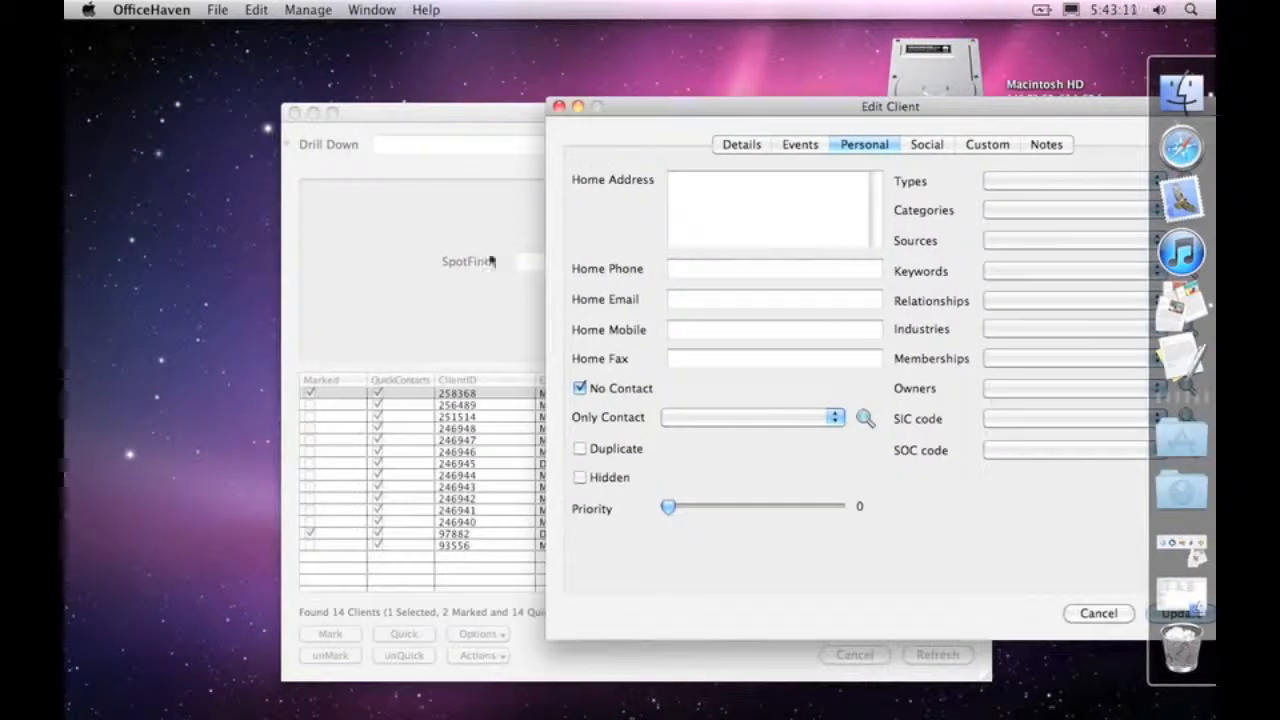
{"action": "left_click", "coordinate": [440, 308]}
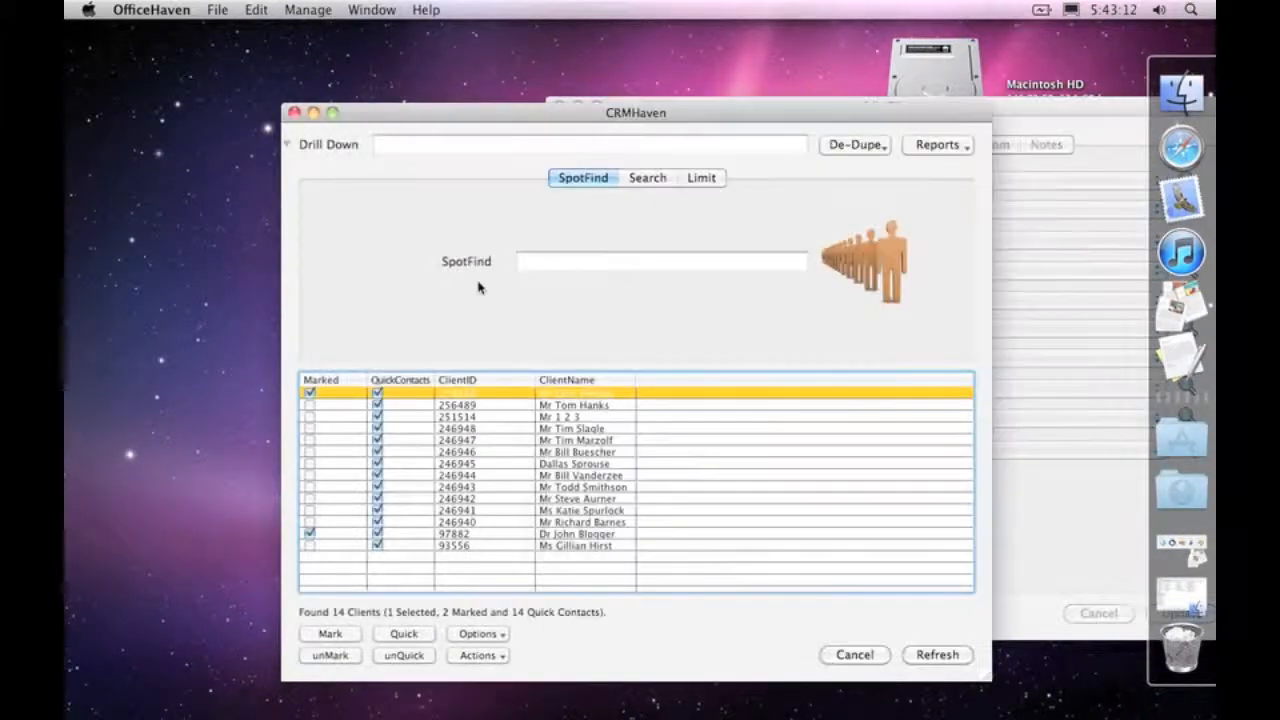
{"action": "left_click", "coordinate": [704, 179]}
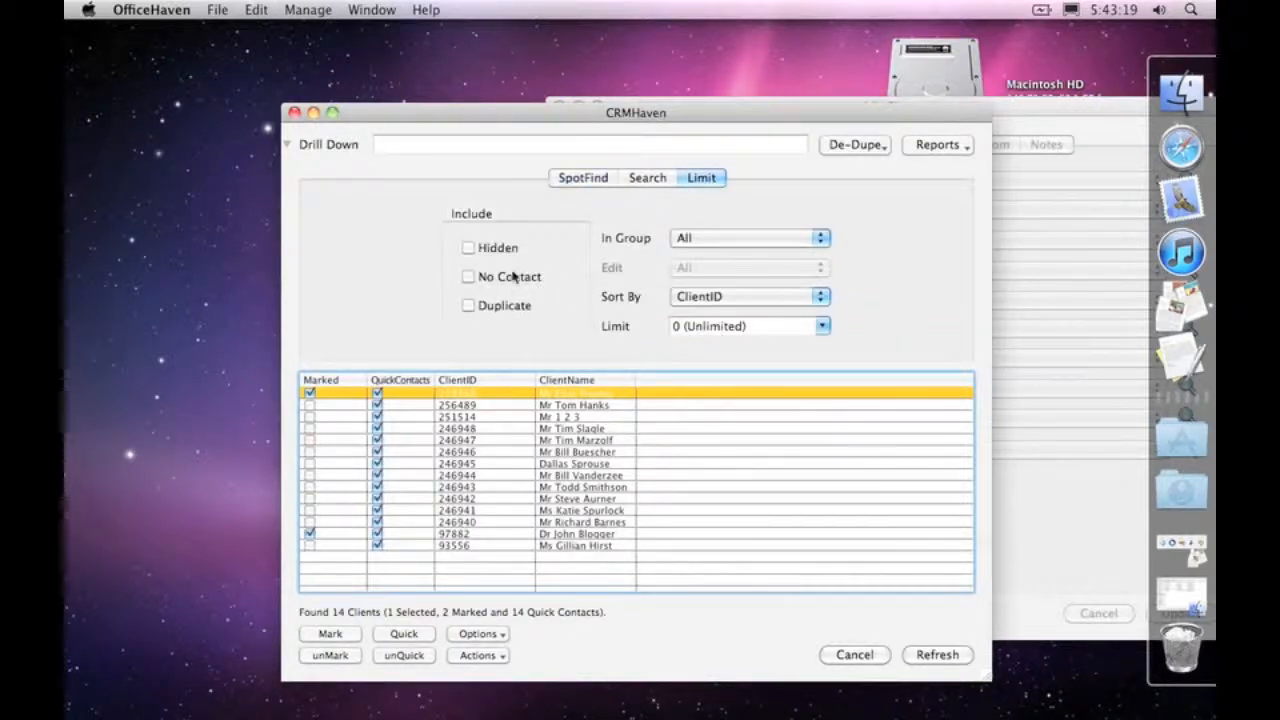
Step: Flag the client as Duplicate and Hidden, comparing these flags with the inclusion filters of the client list
{"action": "left_click", "coordinate": [1021, 112]}
{"action": "left_click_drag", "start_coordinate": [1017, 110], "coordinate": [827, 54]}
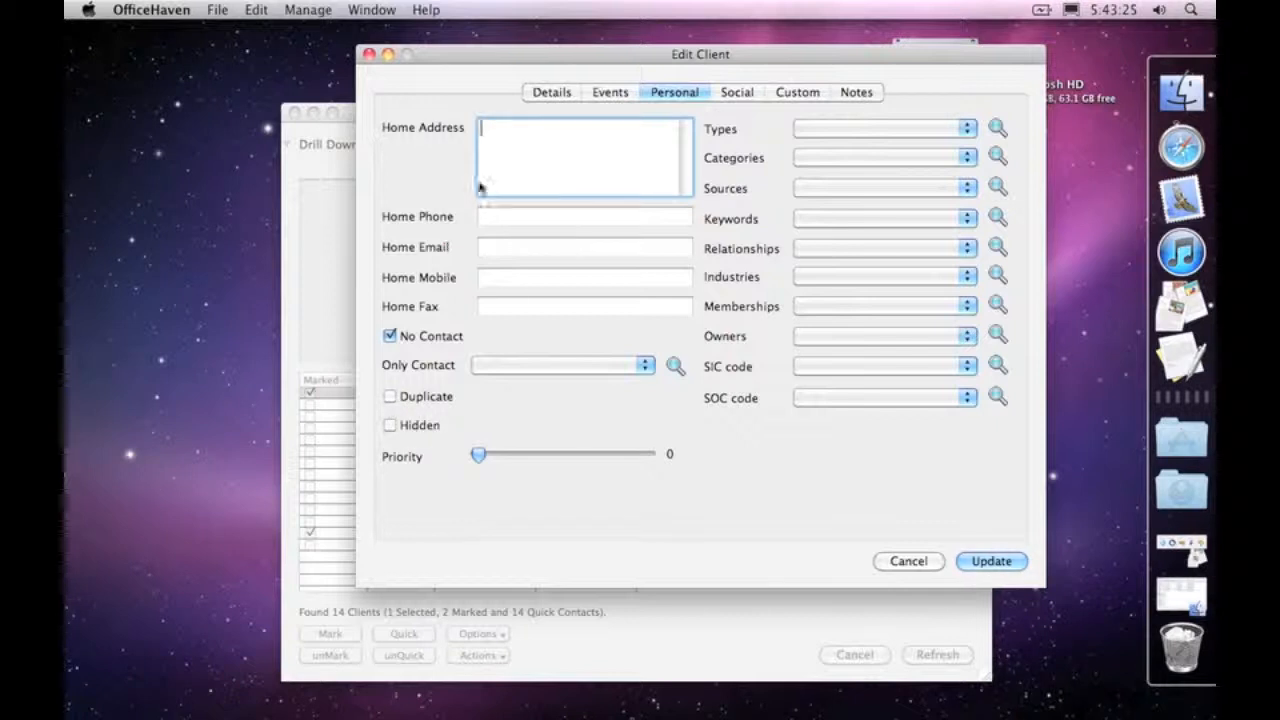
{"action": "left_click_drag", "start_coordinate": [468, 54], "coordinate": [580, 93]}
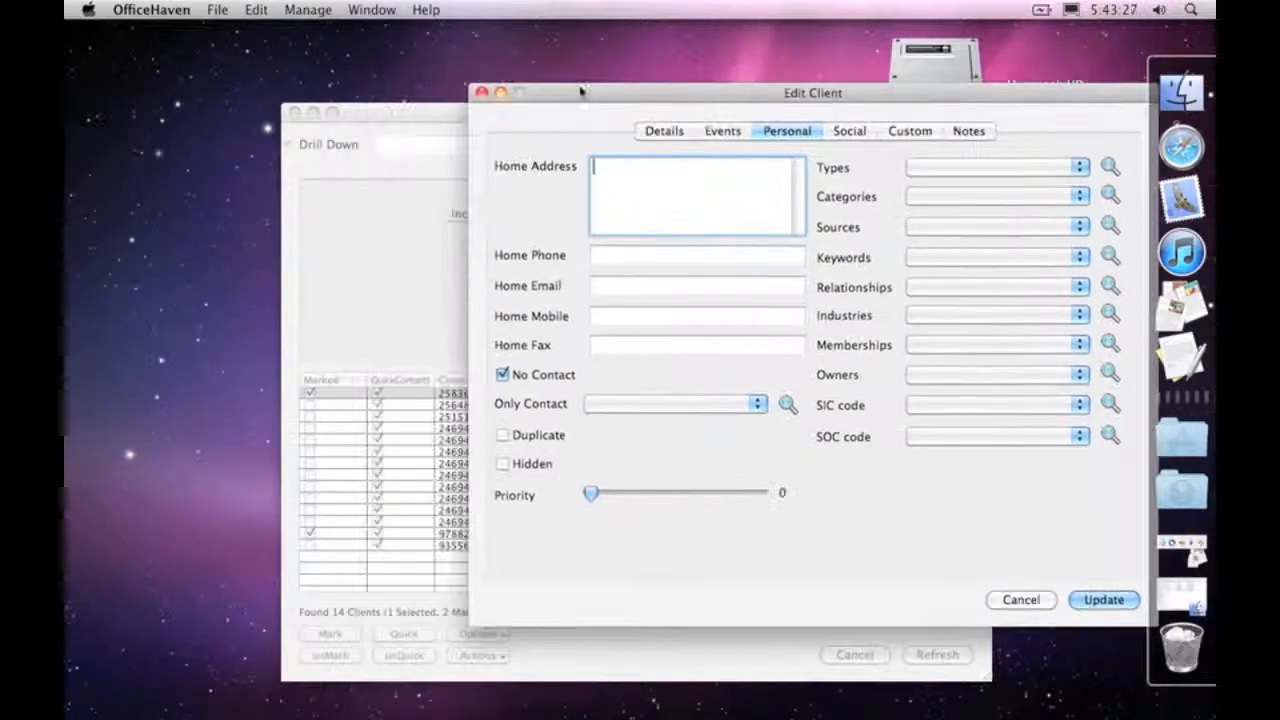
{"action": "left_click", "coordinate": [519, 443]}
{"action": "left_click", "coordinate": [385, 238]}
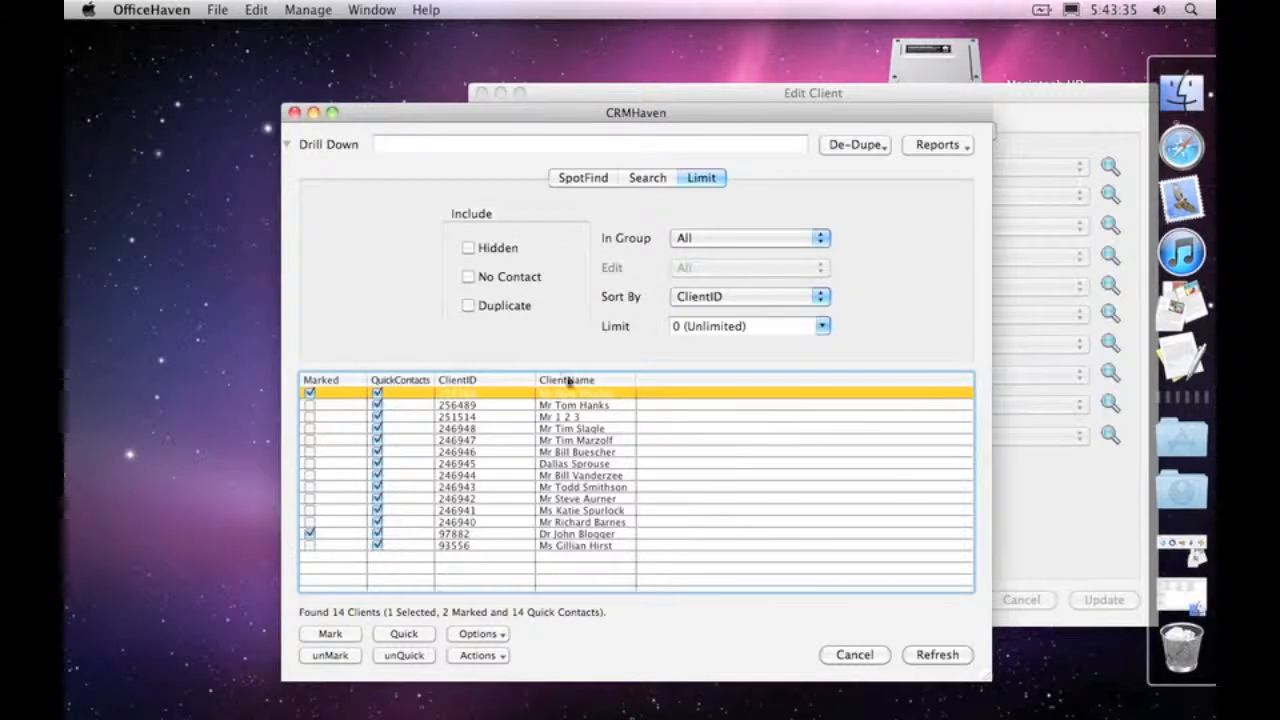
{"action": "left_click_drag", "start_coordinate": [1014, 92], "coordinate": [968, 65]}
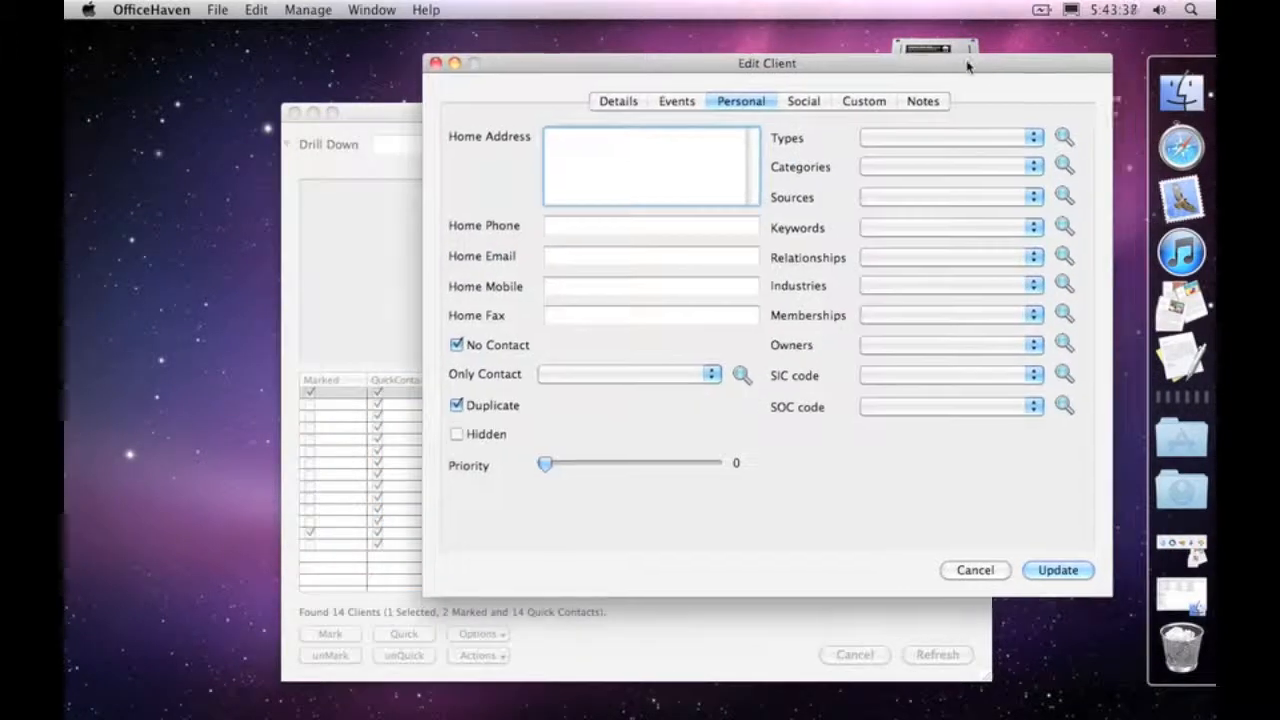
{"action": "left_click", "coordinate": [490, 436]}
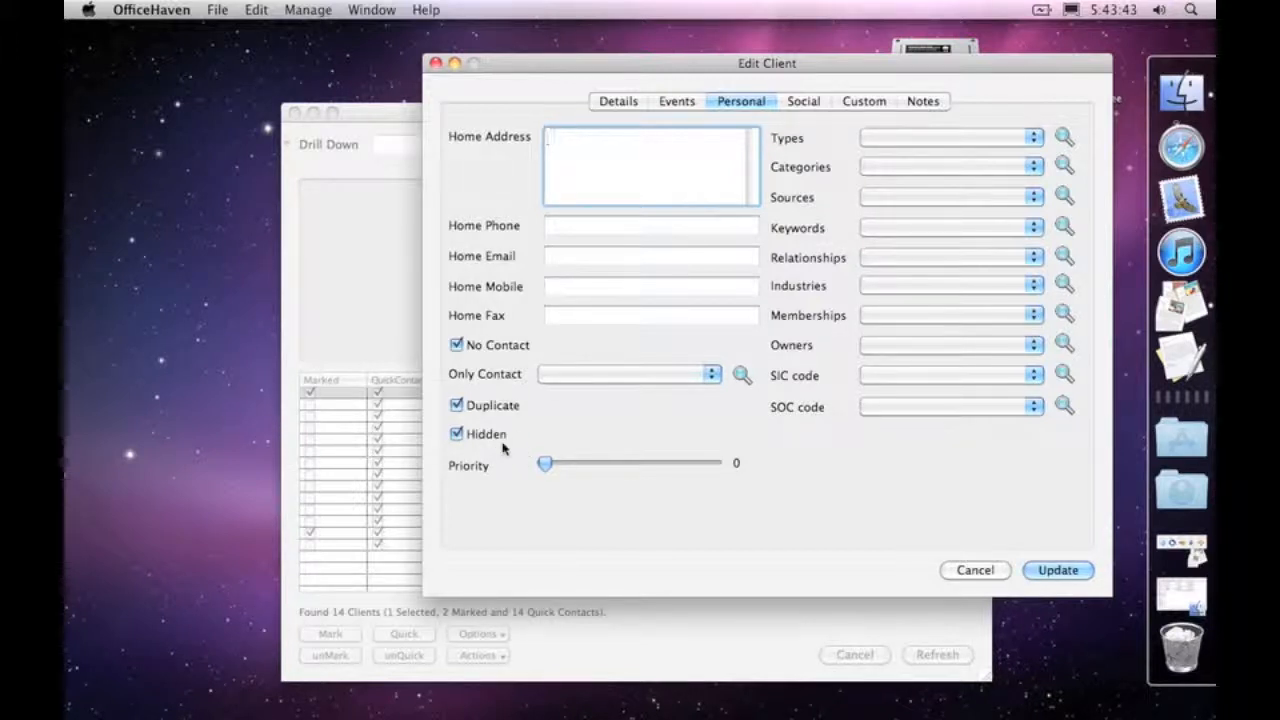
Step: Clear the Hidden, Duplicate and No Contact flags of the client
{"action": "left_click", "coordinate": [470, 436]}
{"action": "left_click", "coordinate": [480, 410]}
{"action": "left_click", "coordinate": [485, 346]}
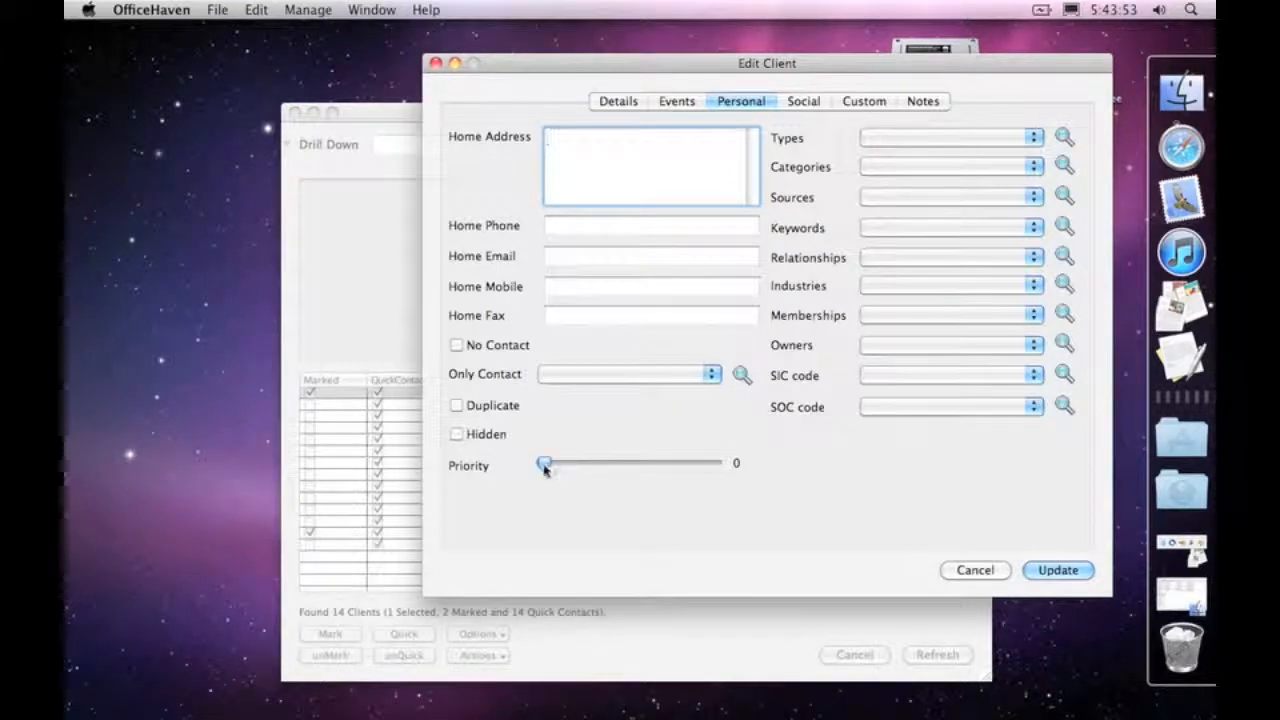
Step: Try the client's priority slider and leave it at 0
{"action": "left_click_drag", "start_coordinate": [545, 467], "coordinate": [517, 462]}
{"action": "mouse_move", "coordinate": [545, 467]}
{"action": "left_mouse_down"}
{"action": "mouse_move", "coordinate": [731, 477]}
{"action": "mouse_move", "coordinate": [531, 477]}
{"action": "mouse_move", "coordinate": [669, 466]}
{"action": "mouse_move", "coordinate": [726, 474]}
{"action": "mouse_move", "coordinate": [523, 477]}
{"action": "mouse_move", "coordinate": [543, 463]}
{"action": "mouse_move", "coordinate": [697, 463]}
{"action": "mouse_move", "coordinate": [535, 470]}
{"action": "left_mouse_up"}
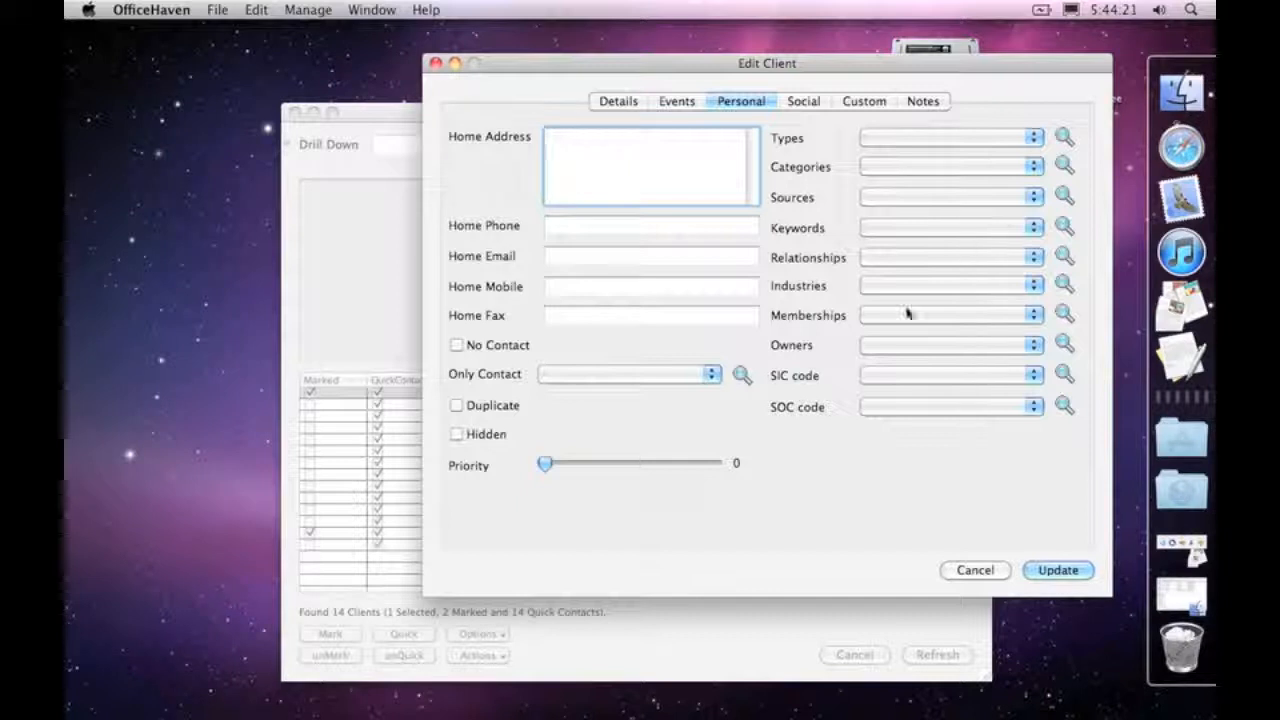
Step: Look through the available State choices in the client's details and return to the personal details
{"action": "left_click", "coordinate": [616, 102]}
{"action": "left_click", "coordinate": [634, 470]}
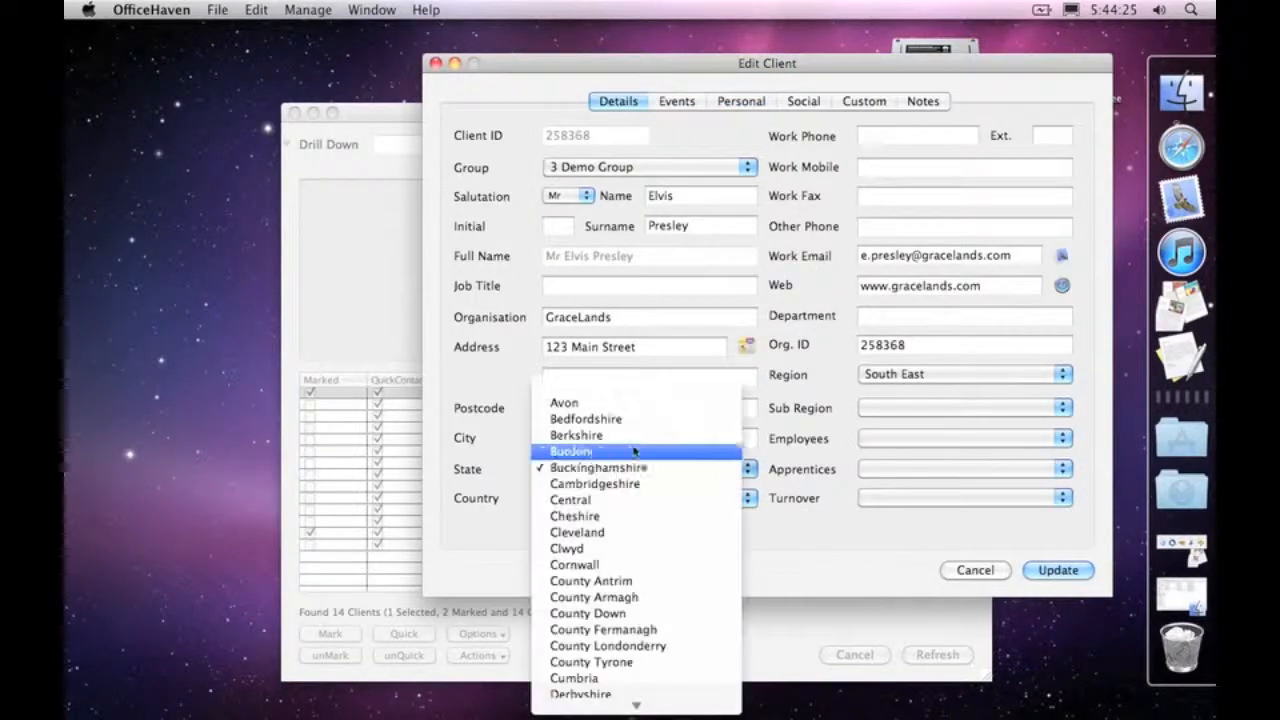
{"action": "left_click", "coordinate": [426, 423]}
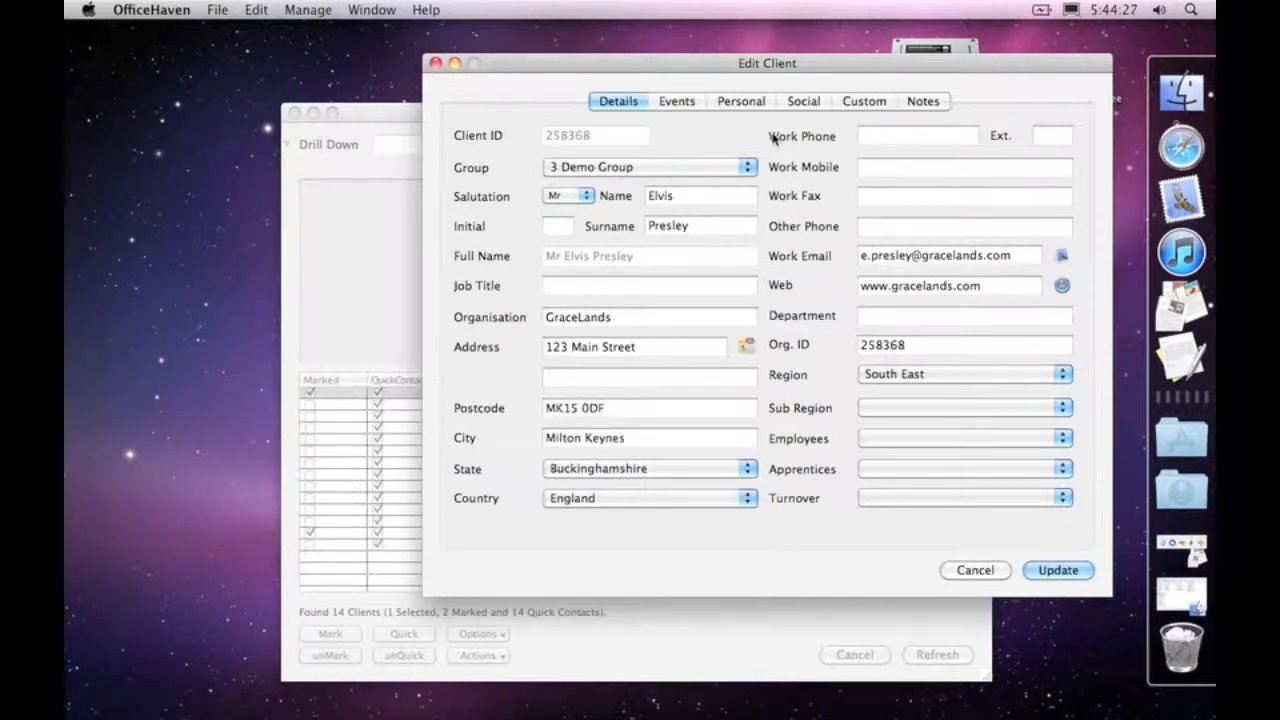
{"action": "left_click", "coordinate": [741, 101]}
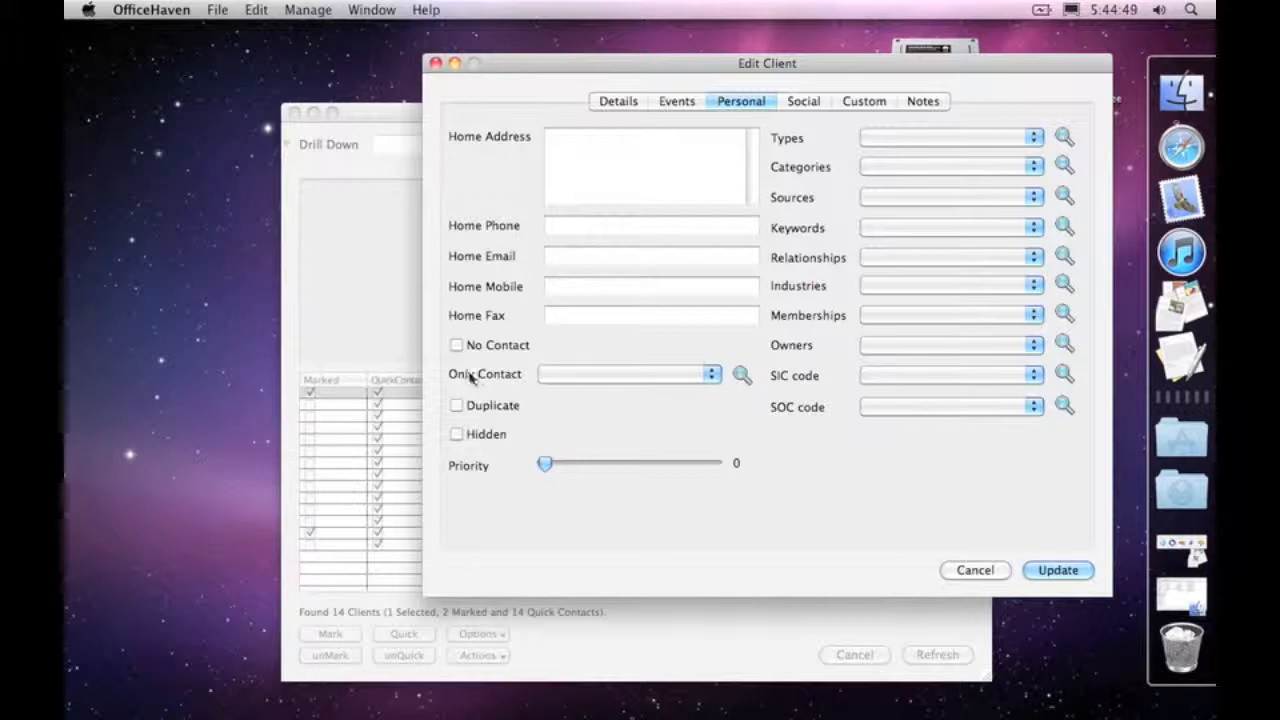
Step: Add eMail (ClientEmail), Post (HomeAddress), Telephone (HomePhone) and Telephone (WorkMobile) to the client's Only Contact attributes
{"action": "left_click", "coordinate": [741, 375]}
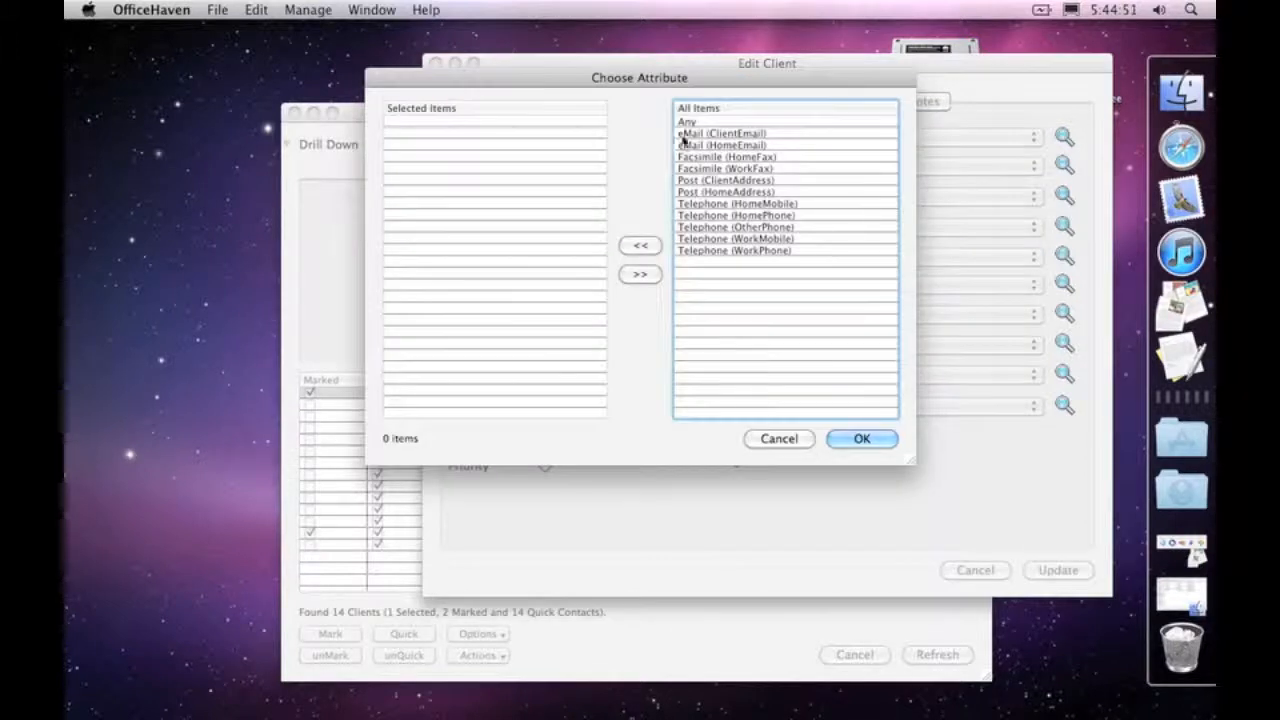
{"action": "left_click", "coordinate": [760, 180]}
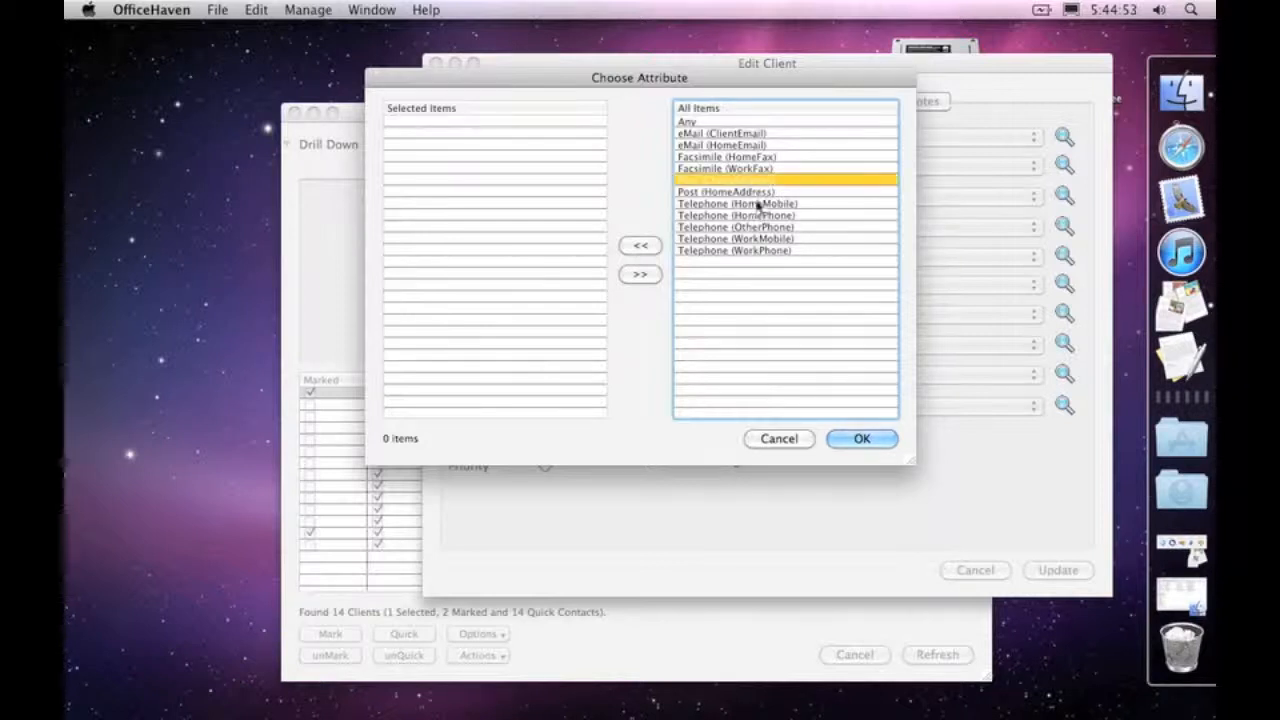
{"action": "double_click", "coordinate": [748, 134]}
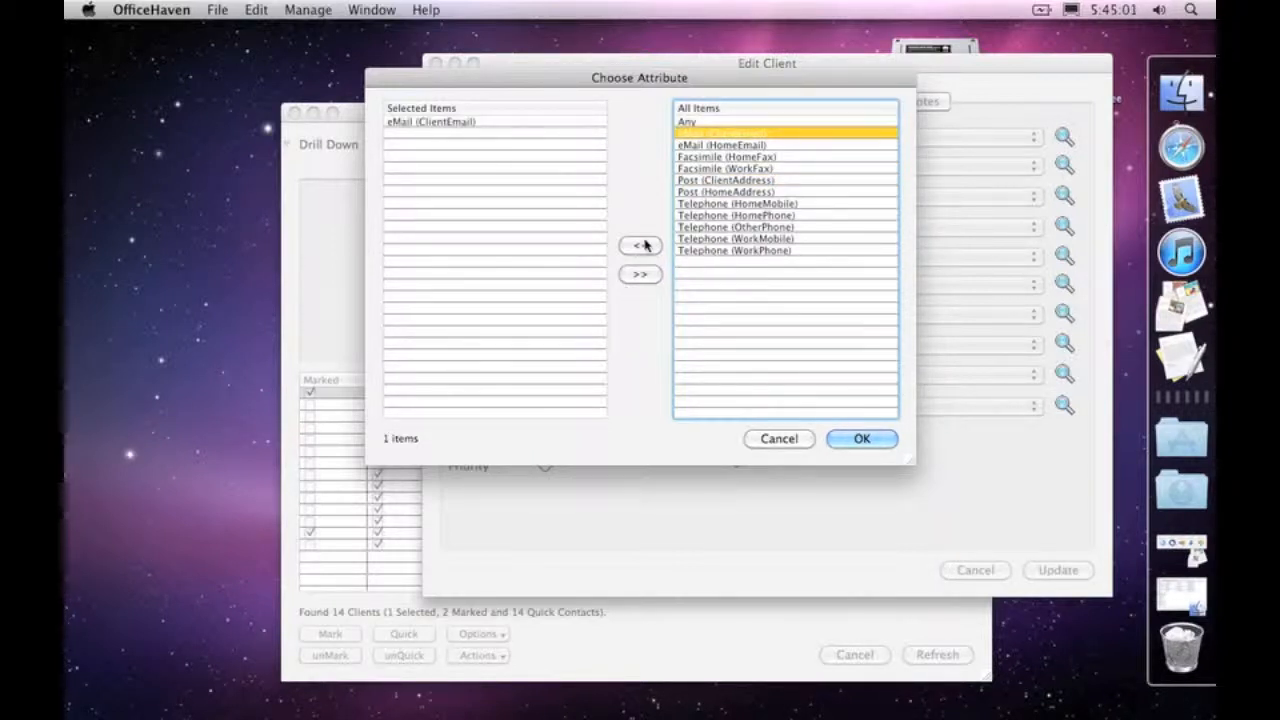
{"action": "left_click", "coordinate": [730, 240]}
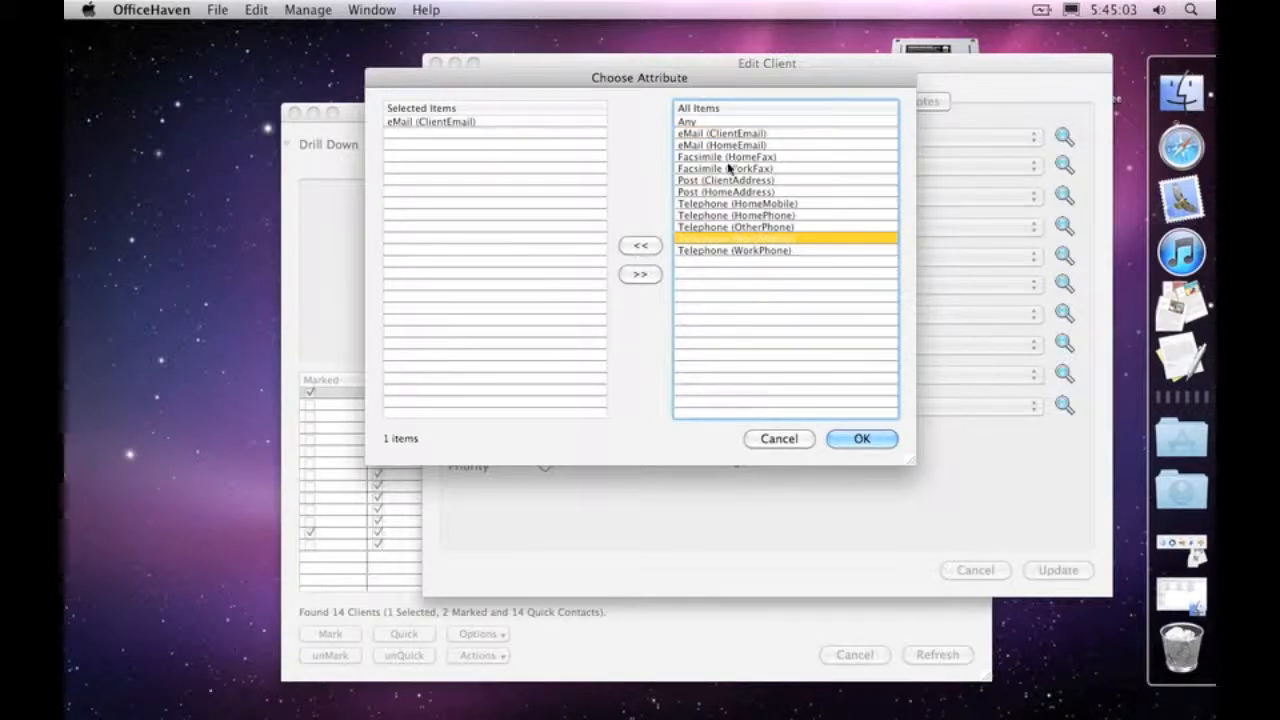
{"action": "left_click", "coordinate": [735, 192], "text": "super"}
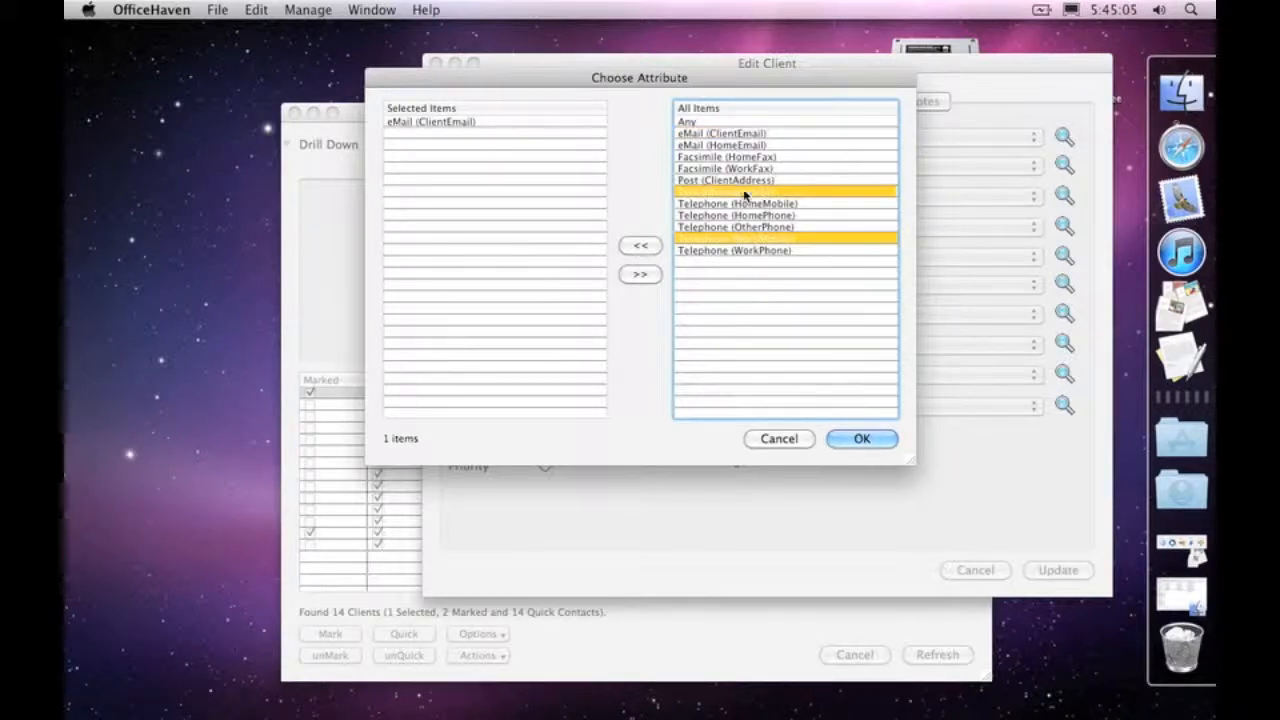
{"action": "left_click", "coordinate": [742, 215], "text": "super"}
{"action": "left_click", "coordinate": [640, 246]}
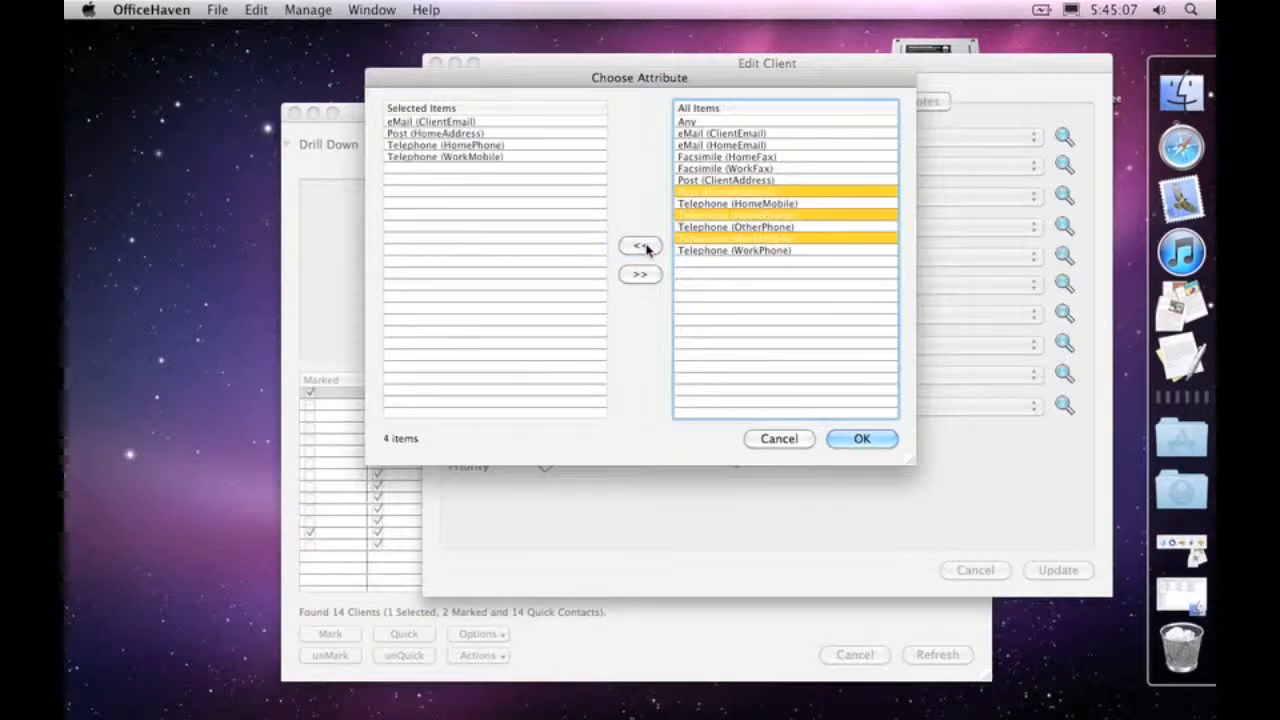
Step: Remove Telephone (HomePhone) from the selected Only Contact attributes and accept the selection
{"action": "left_click", "coordinate": [475, 147]}
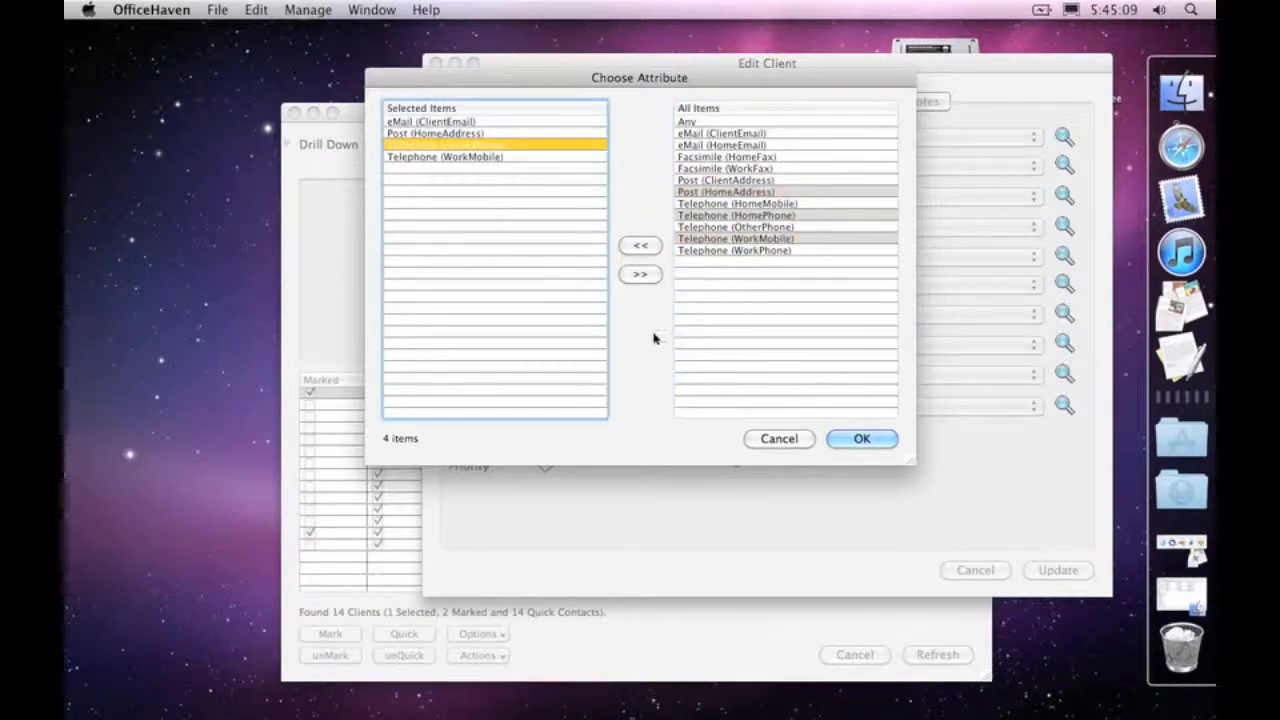
{"action": "left_click", "coordinate": [650, 275]}
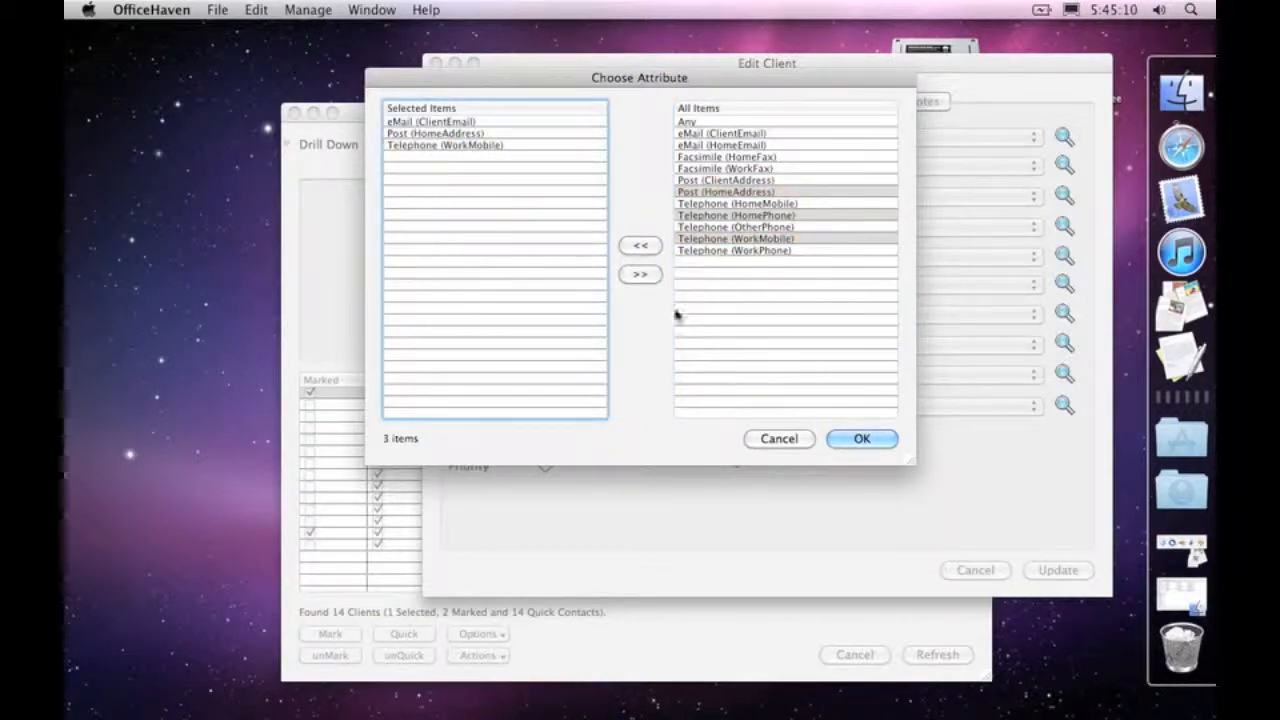
{"action": "left_click", "coordinate": [860, 439]}
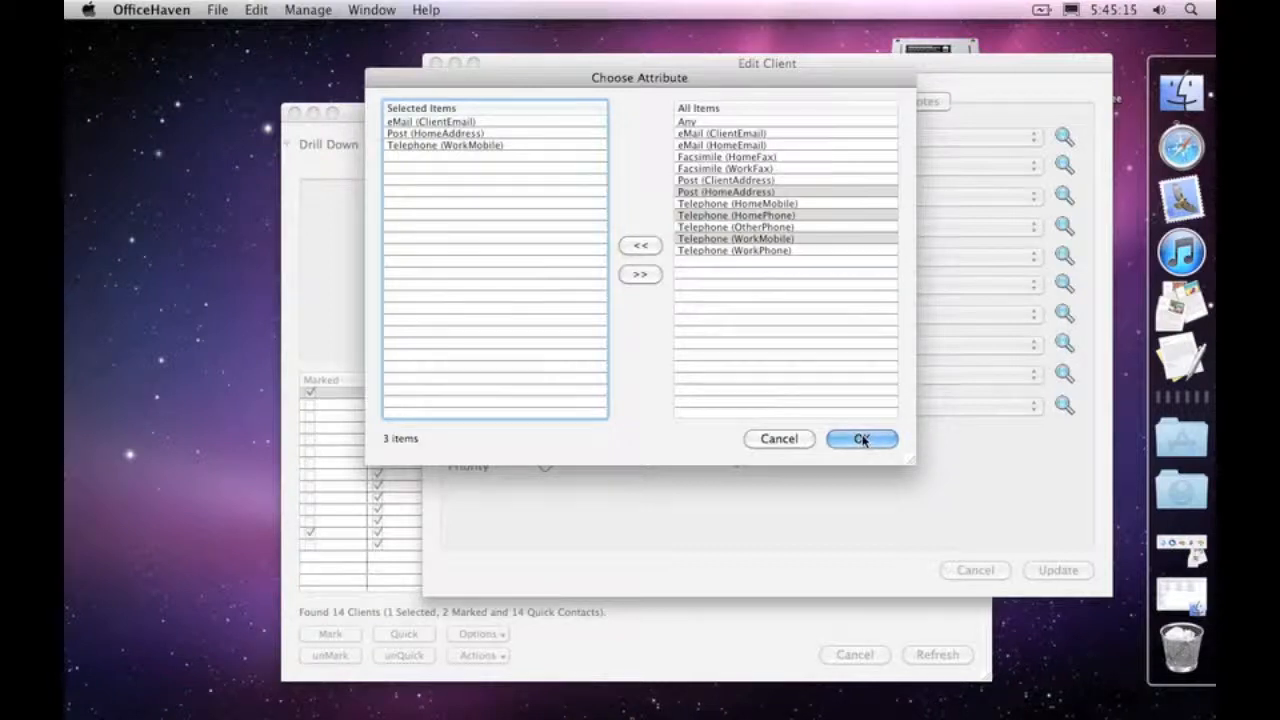
Step: Review the client's Only Contact entries in the form and in the attribute chooser without changing them
{"action": "left_click", "coordinate": [640, 376]}
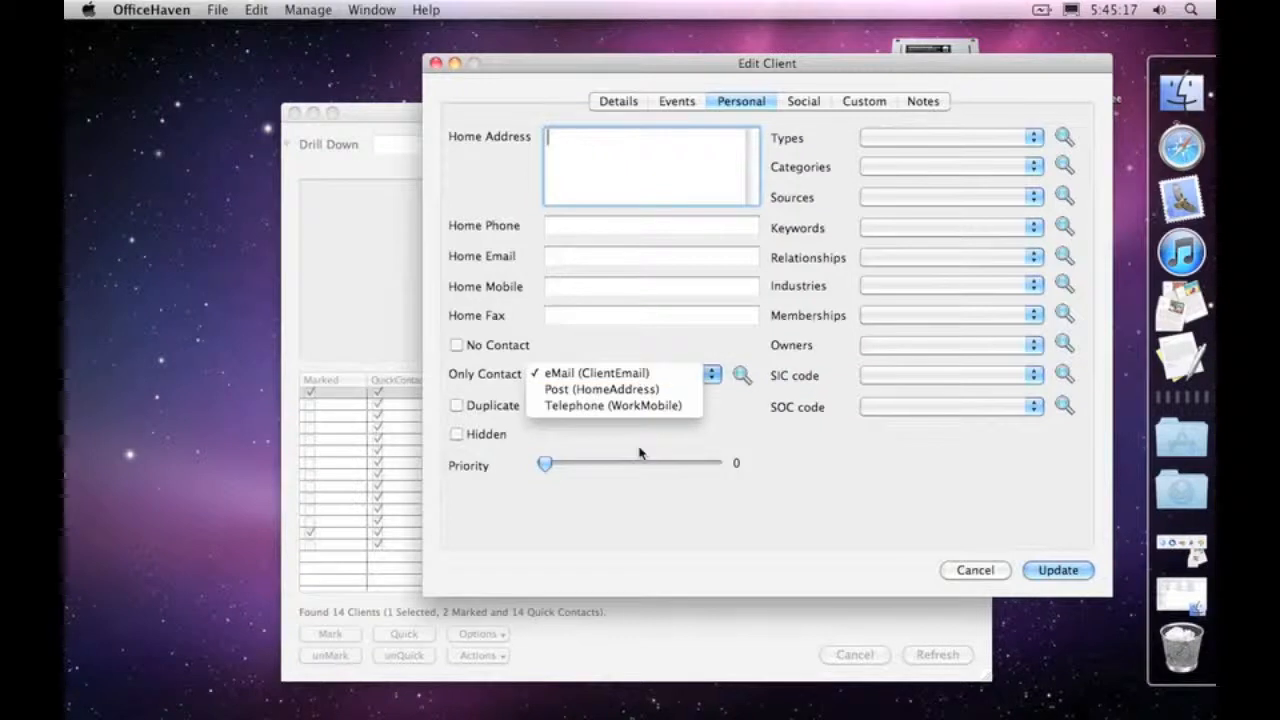
{"action": "left_click", "coordinate": [632, 374]}
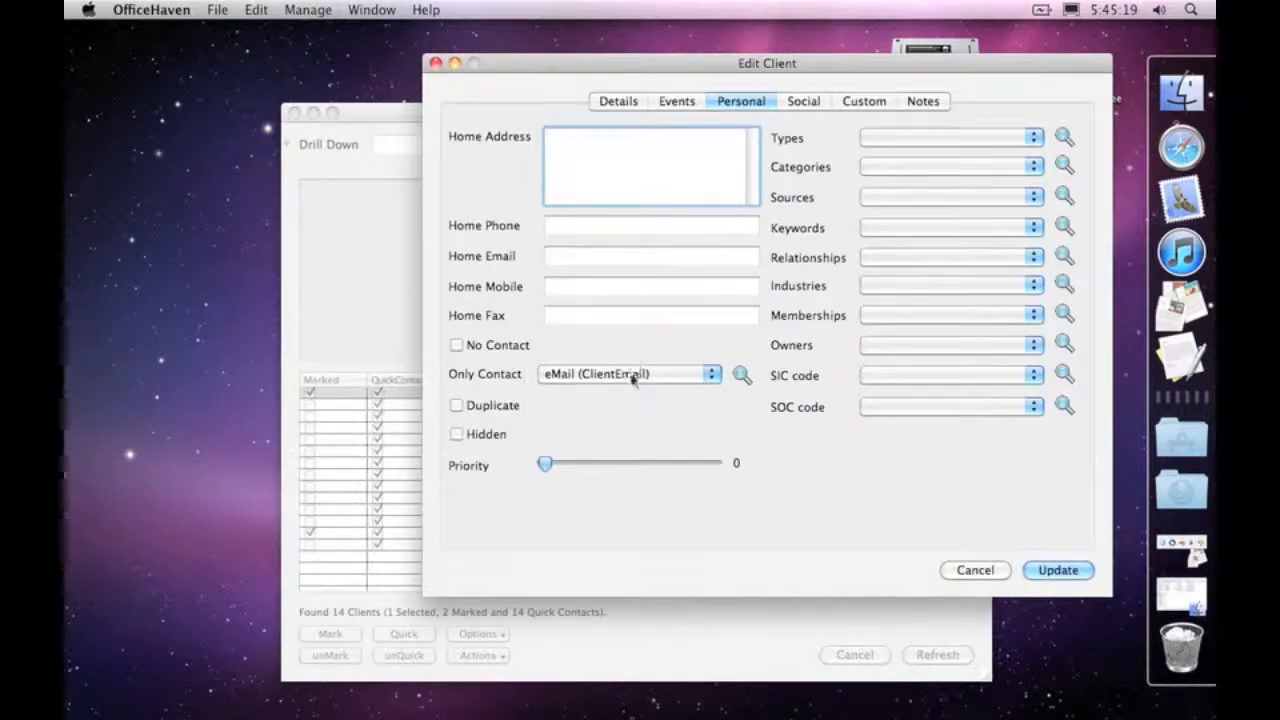
{"action": "left_click", "coordinate": [632, 376]}
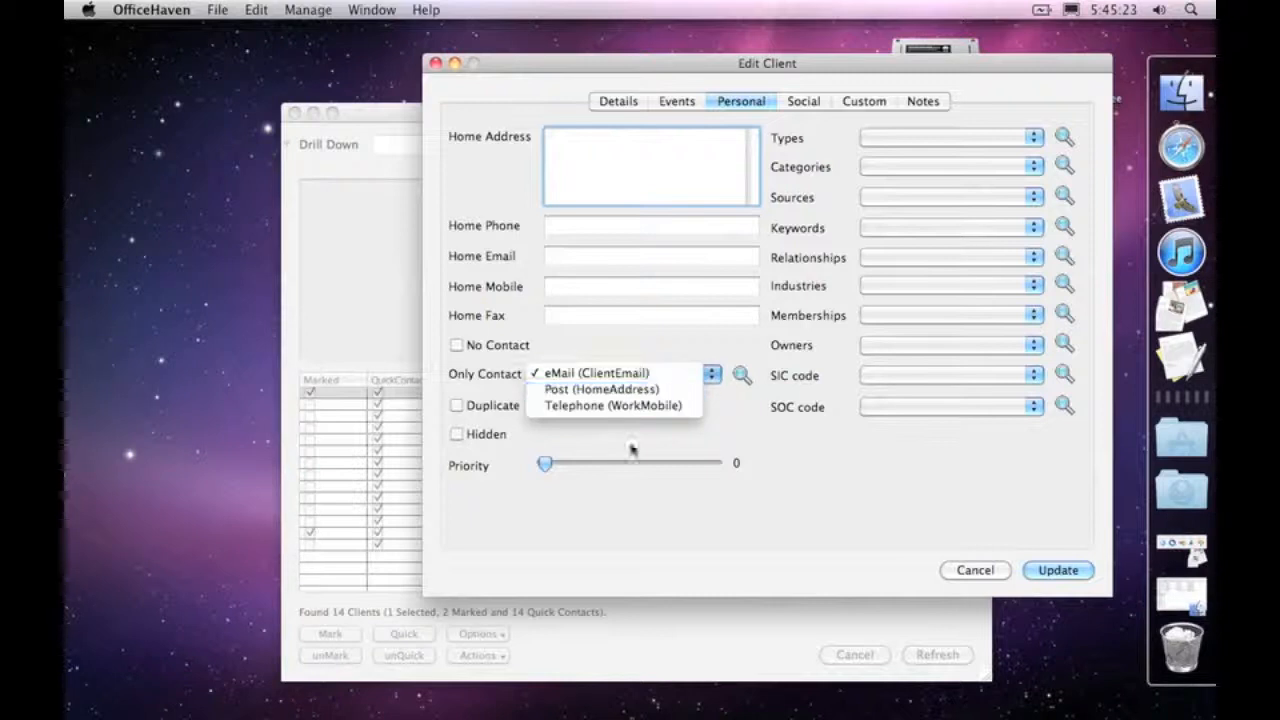
{"action": "left_click", "coordinate": [643, 327]}
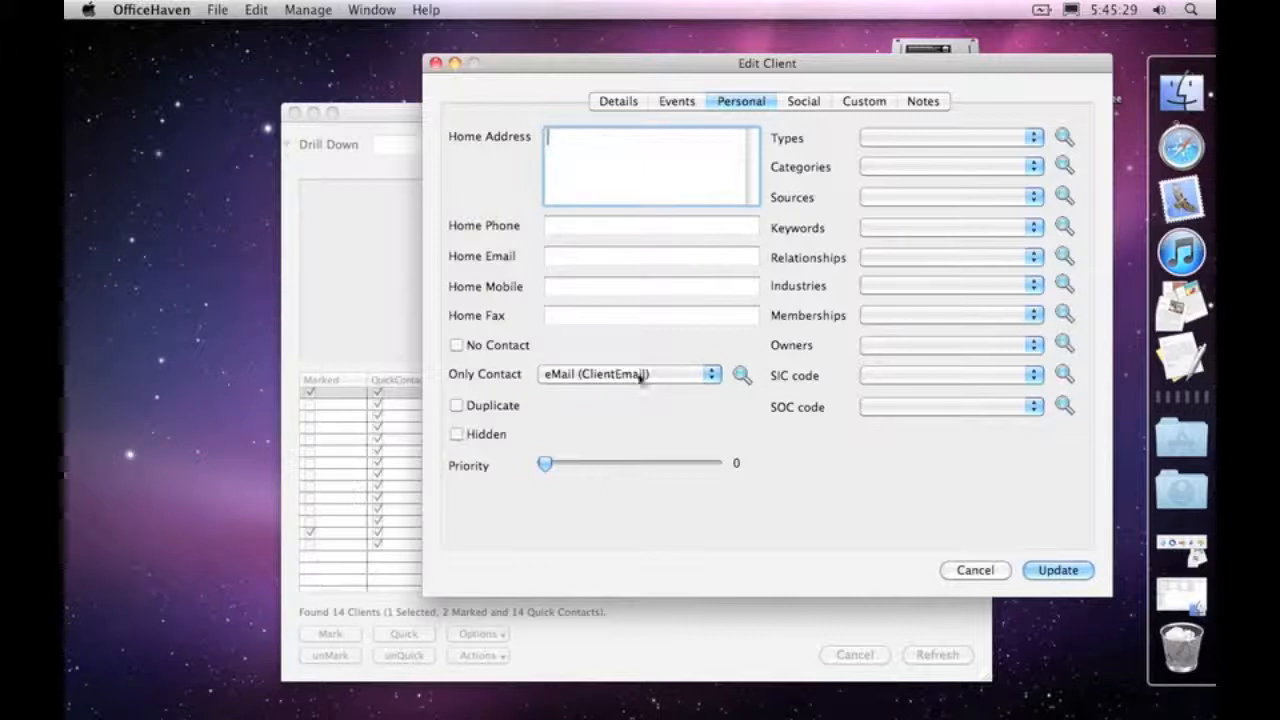
{"action": "left_click", "coordinate": [741, 374]}
{"action": "left_click", "coordinate": [787, 439]}
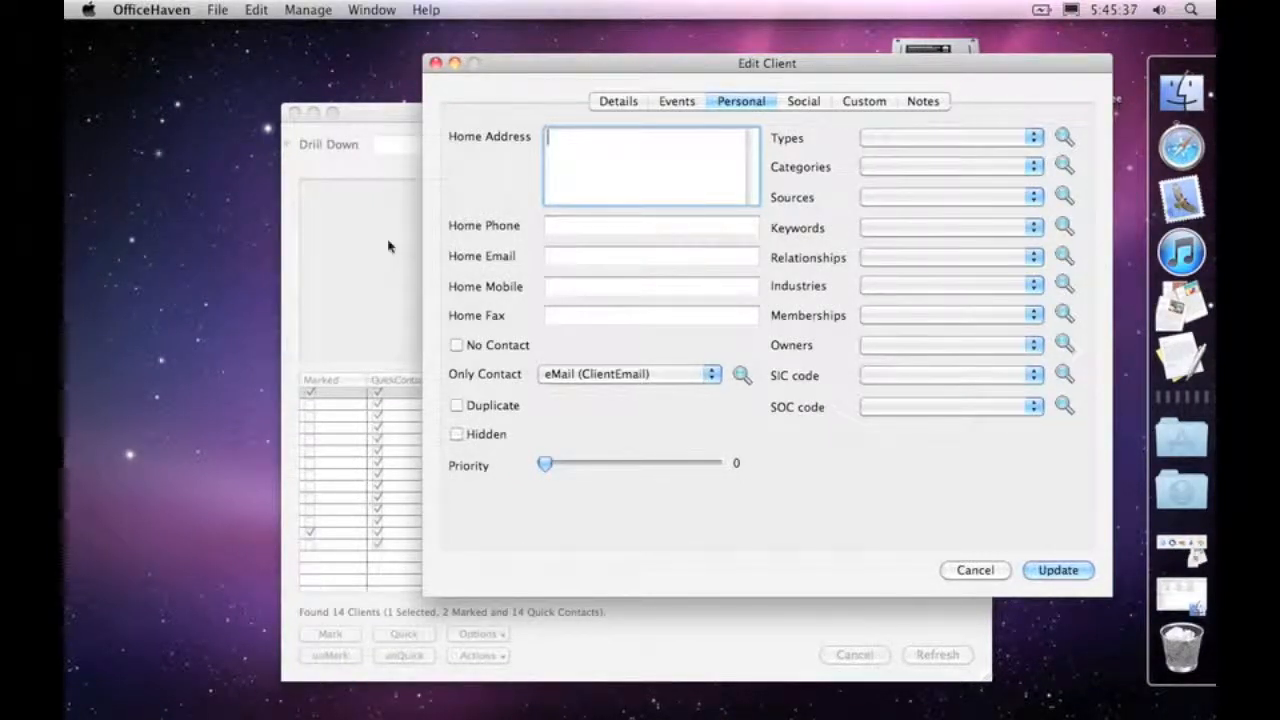
Step: Look through the attributes available for the client's Categories without choosing any
{"action": "left_click", "coordinate": [374, 10]}
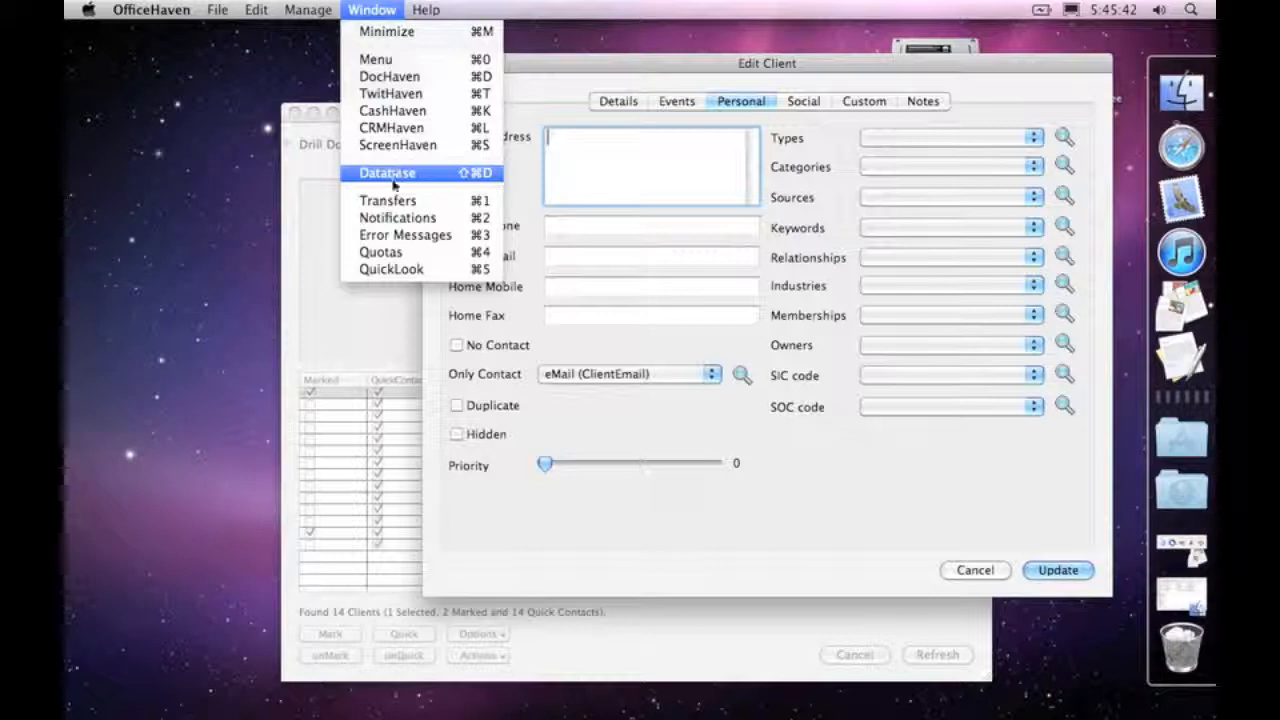
{"action": "left_click", "coordinate": [392, 9]}
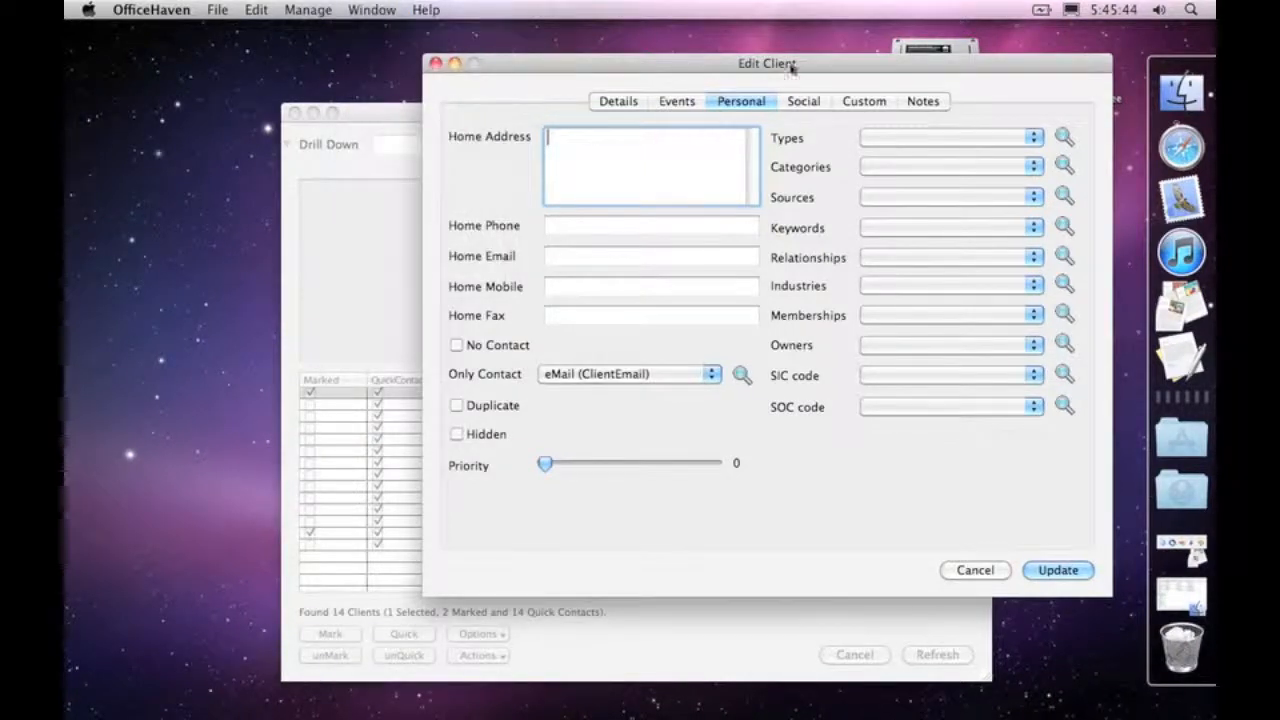
{"action": "left_click", "coordinate": [1062, 167]}
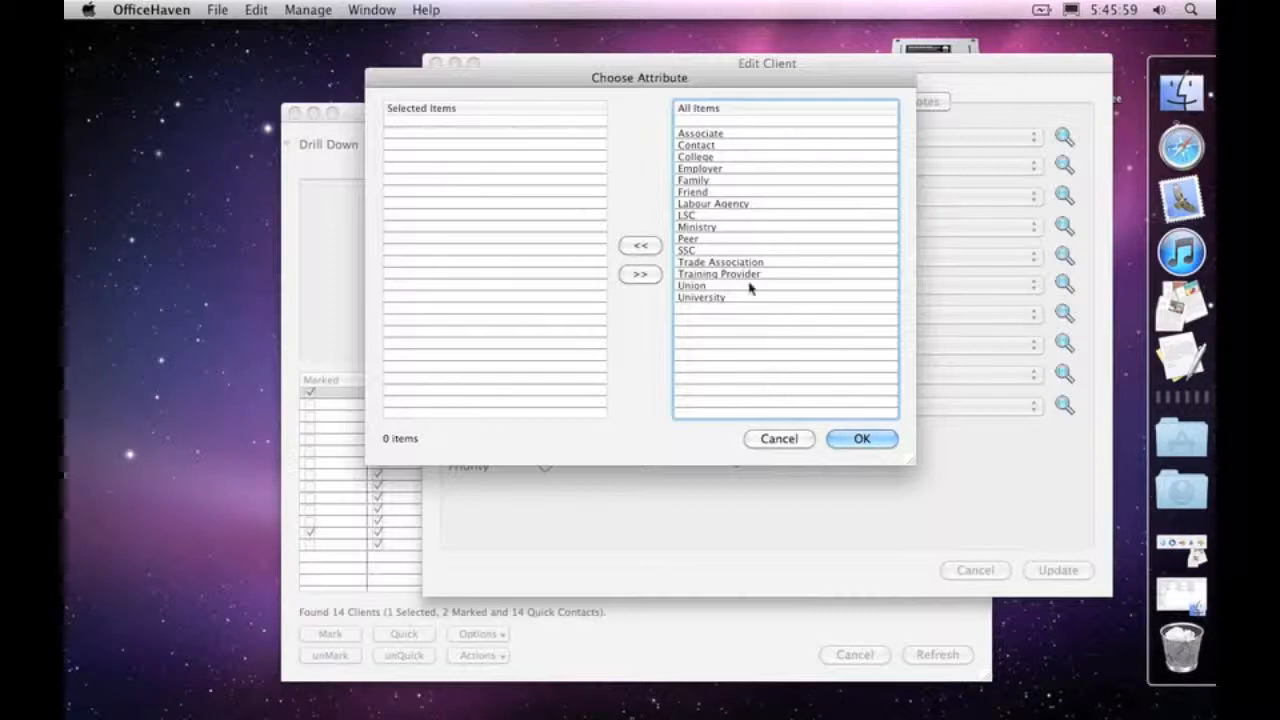
{"action": "left_click", "coordinate": [775, 441]}
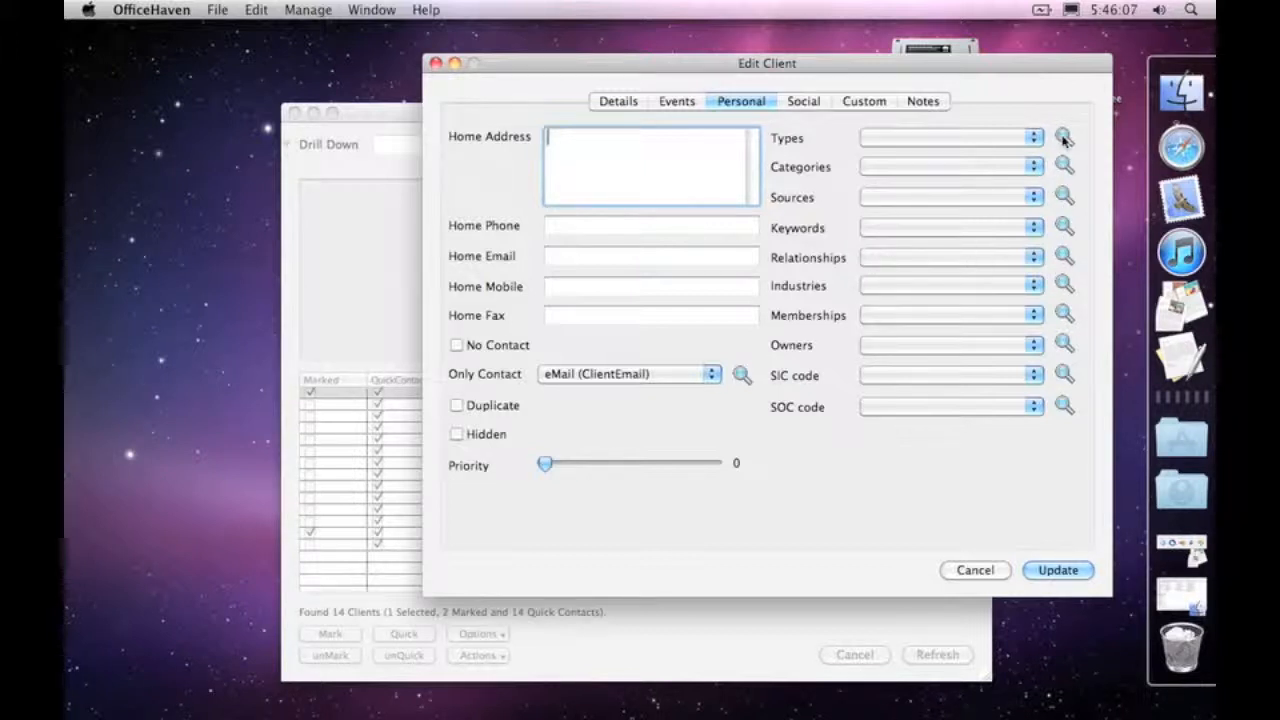
Step: Add Individual to the client's Types and Friend to the client's Categories
{"action": "left_click", "coordinate": [1064, 138]}
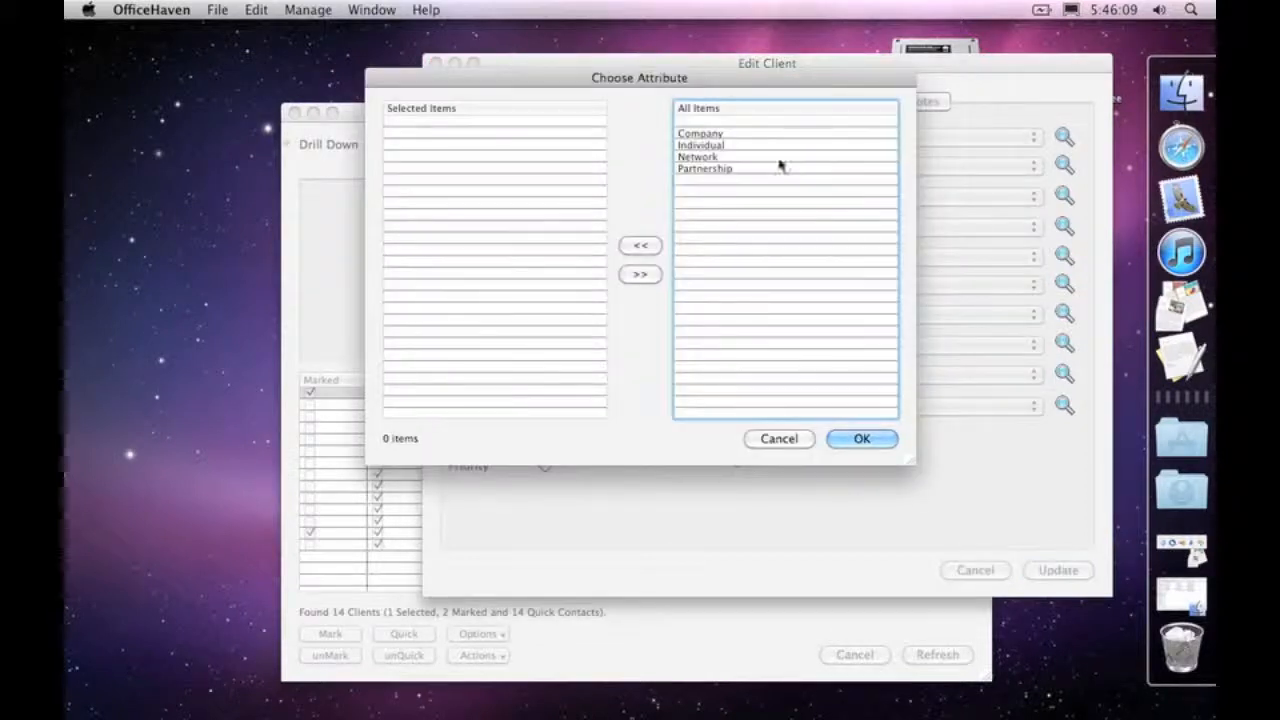
{"action": "double_click", "coordinate": [721, 145]}
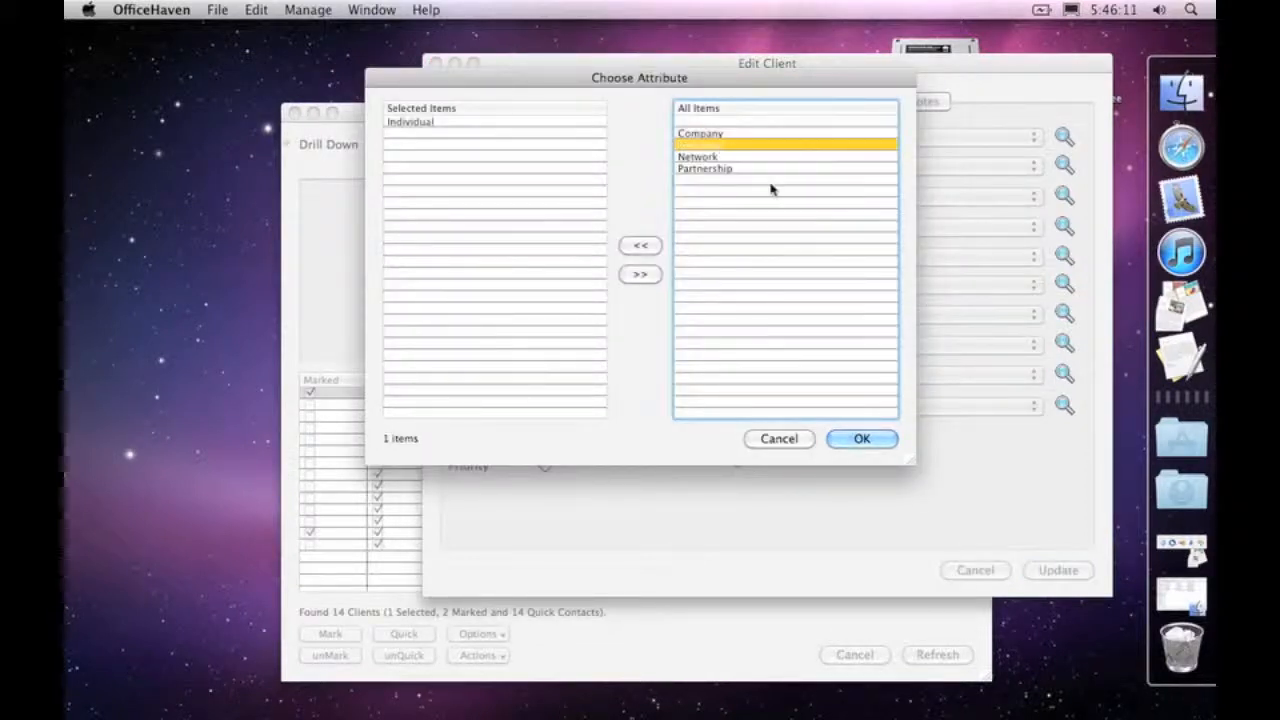
{"action": "left_click", "coordinate": [838, 439]}
{"action": "left_click", "coordinate": [1062, 165]}
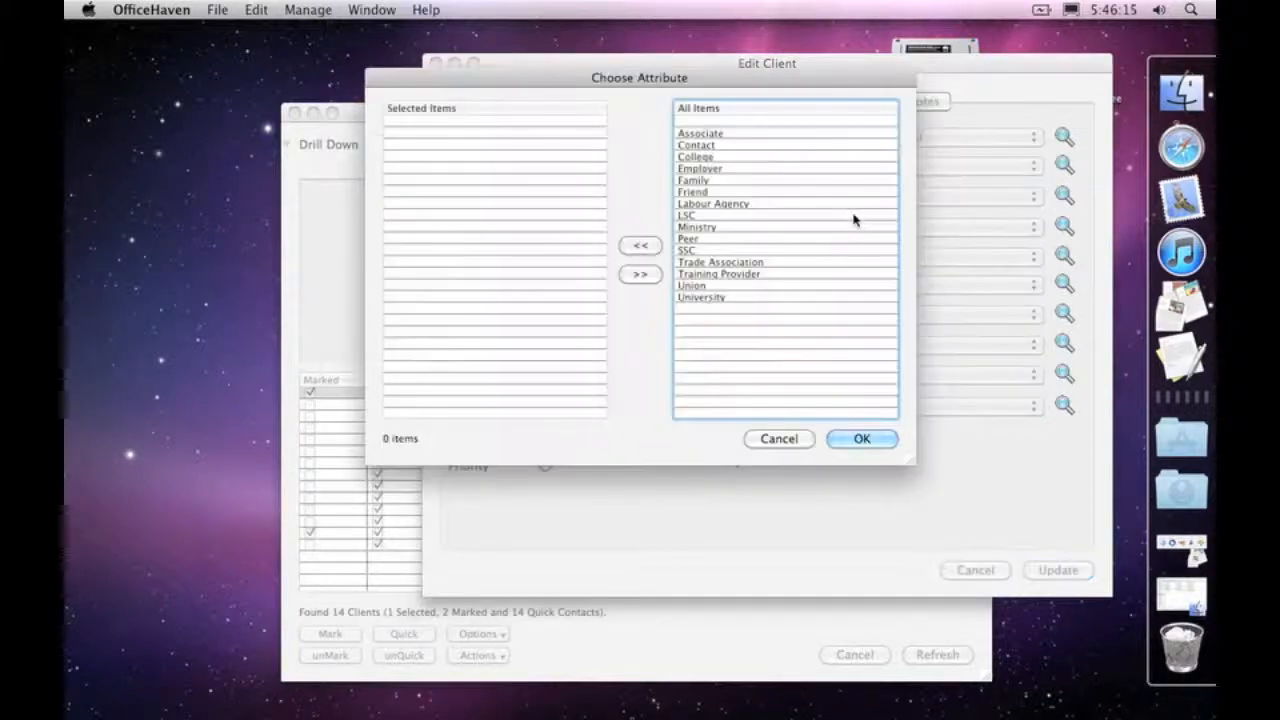
{"action": "double_click", "coordinate": [711, 191]}
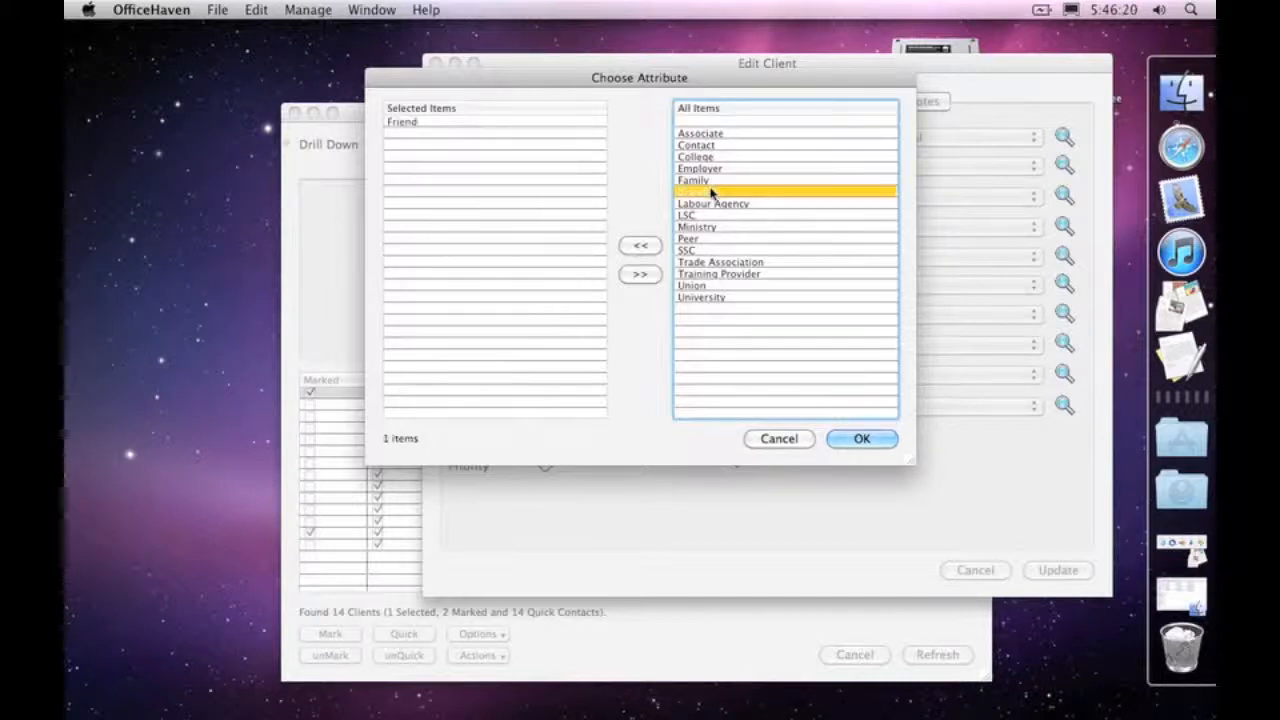
{"action": "left_click", "coordinate": [859, 440]}
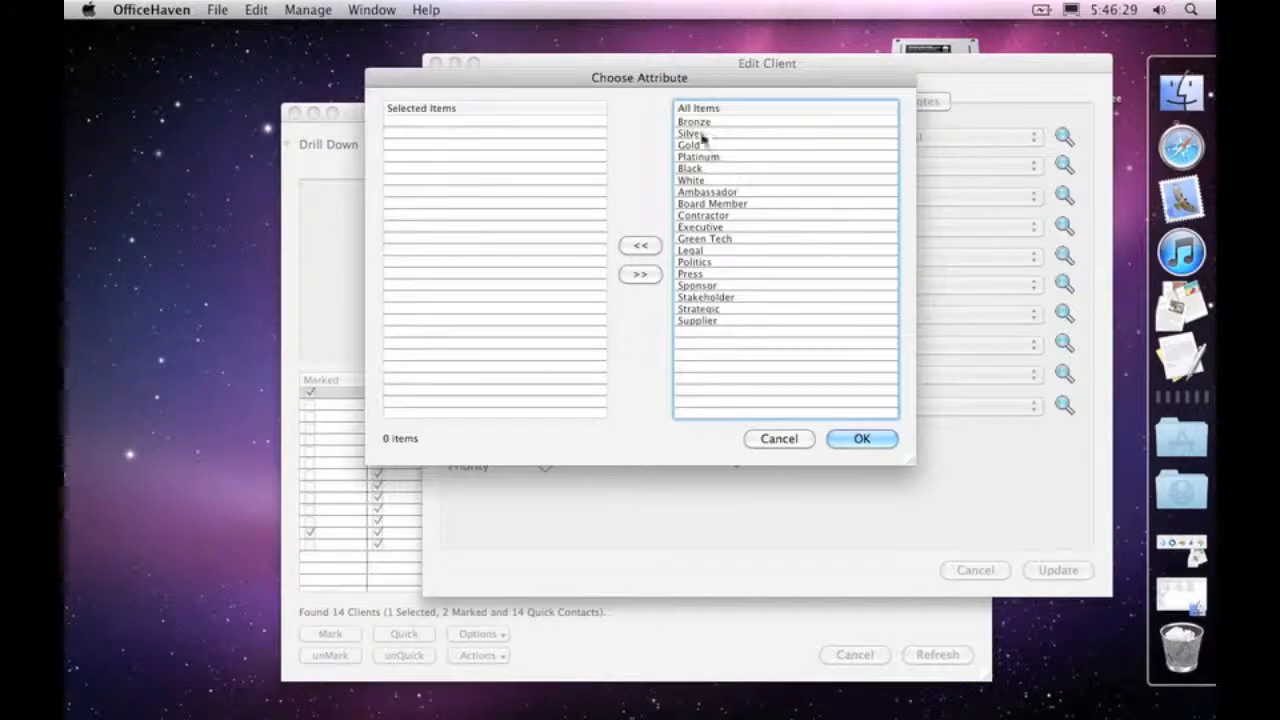
Step: Add Silver and Press to the client's Memberships and check the resulting entries in the form
{"action": "double_click", "coordinate": [698, 135]}
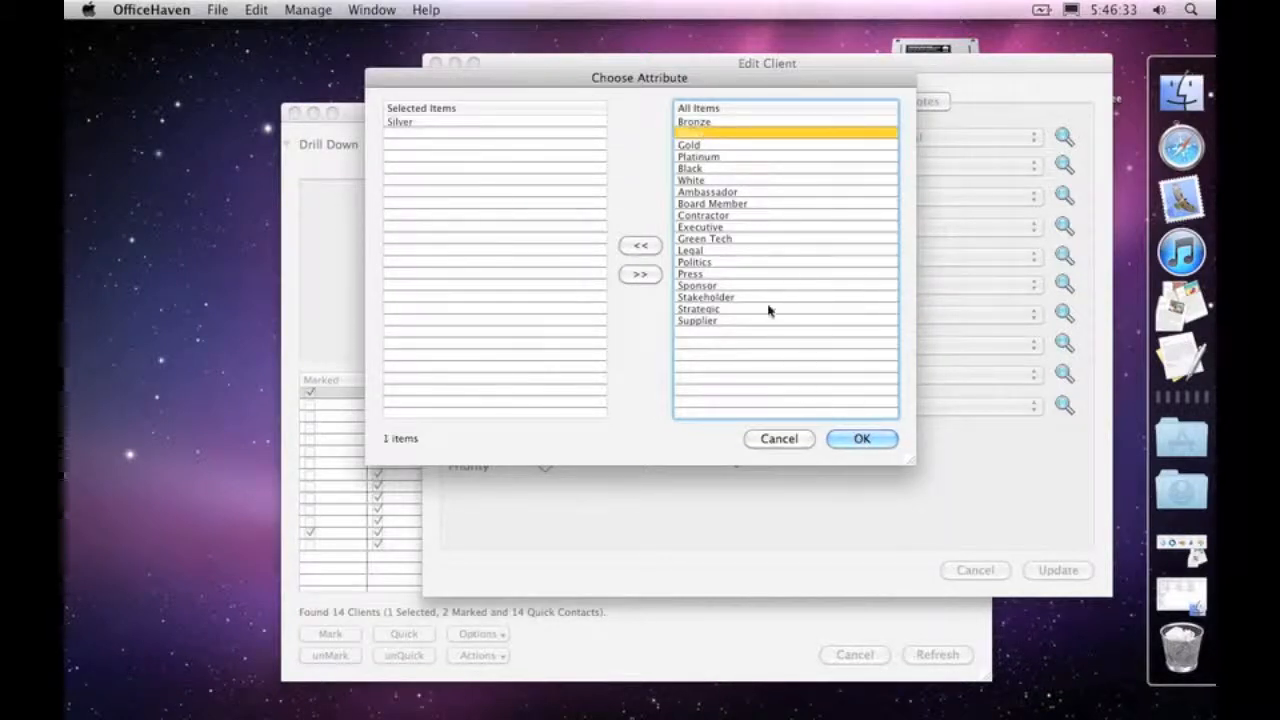
{"action": "double_click", "coordinate": [710, 273]}
{"action": "left_click", "coordinate": [852, 439]}
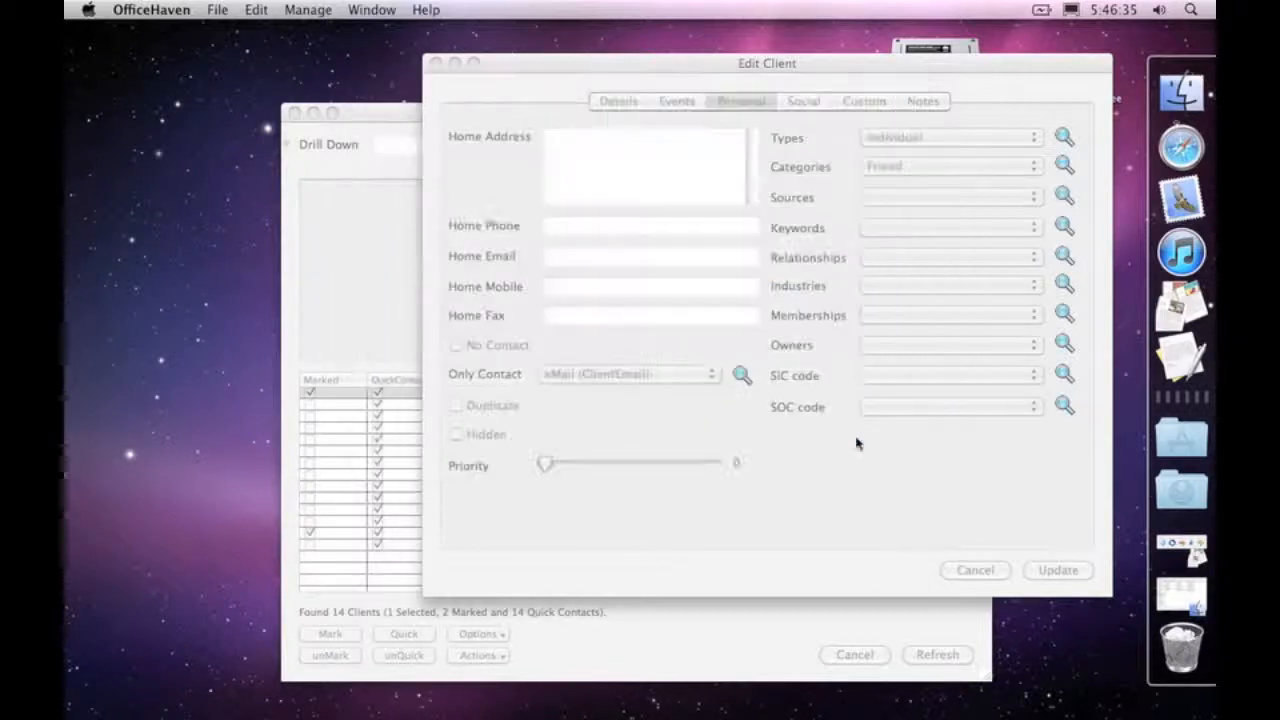
{"action": "left_click", "coordinate": [908, 315]}
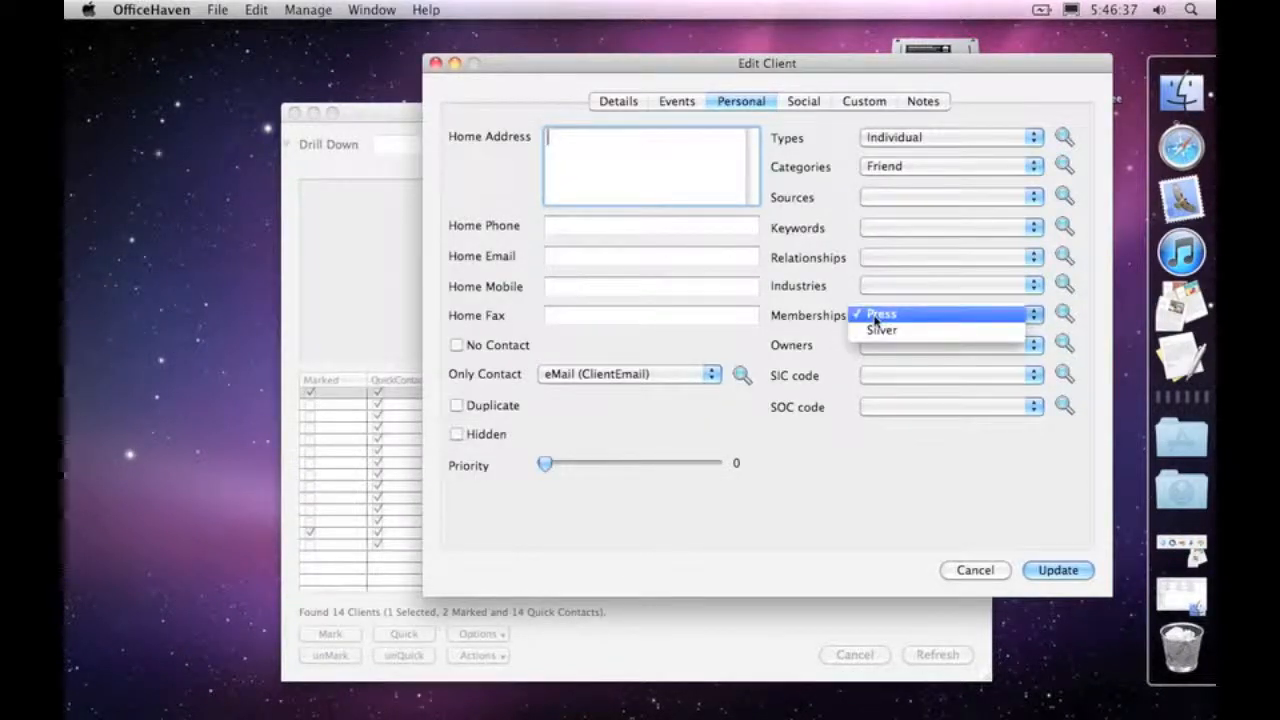
{"action": "left_click", "coordinate": [893, 403]}
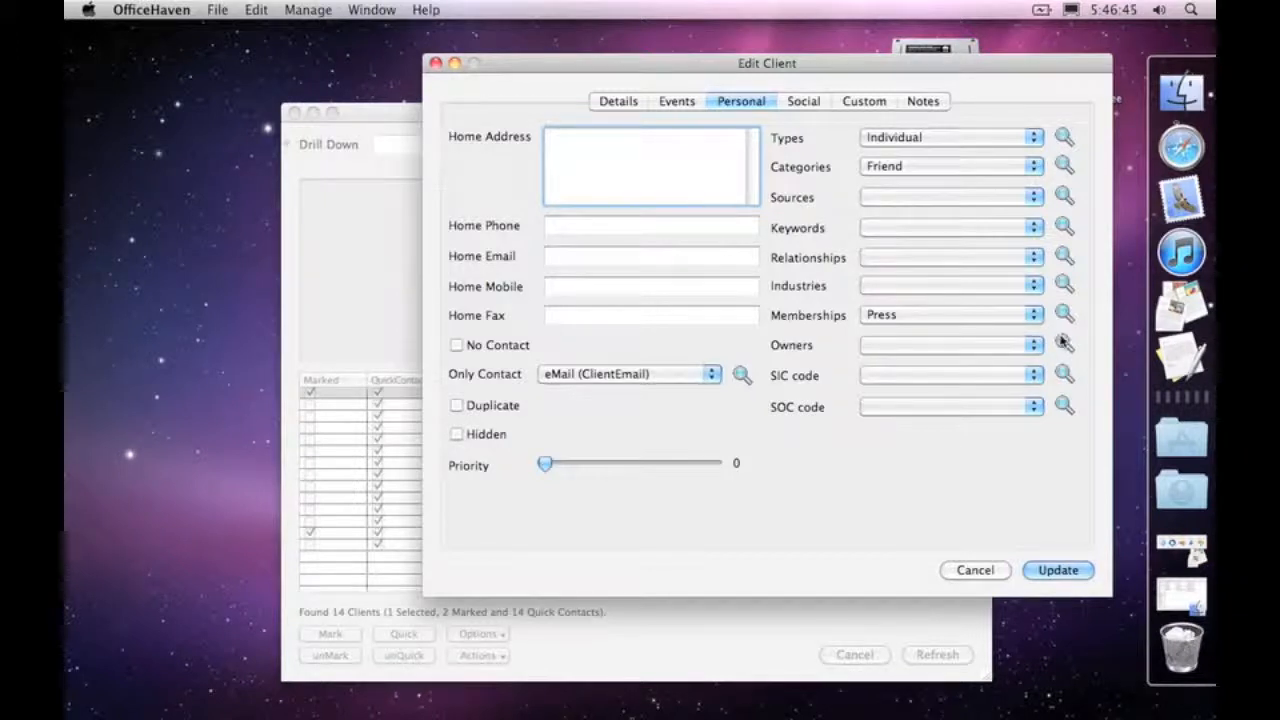
Step: Assign Sales as the client's Owner and save the updated client record
{"action": "left_click", "coordinate": [889, 227]}
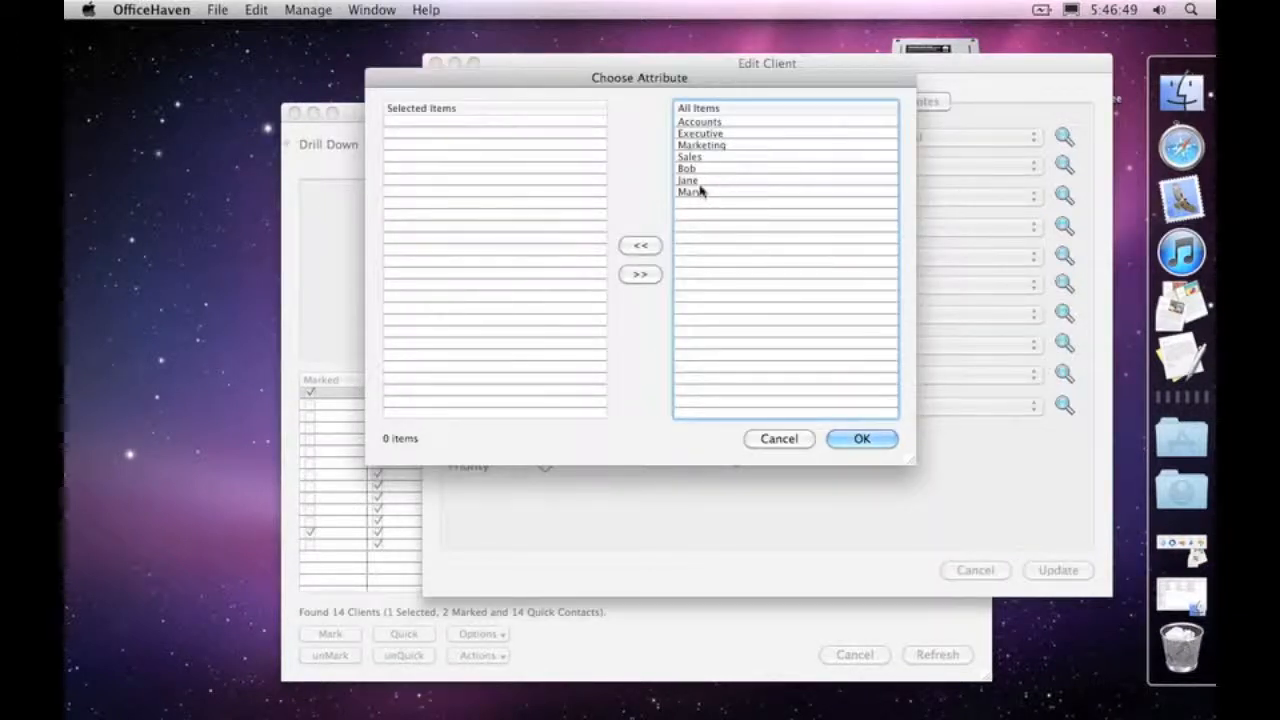
{"action": "double_click", "coordinate": [711, 158]}
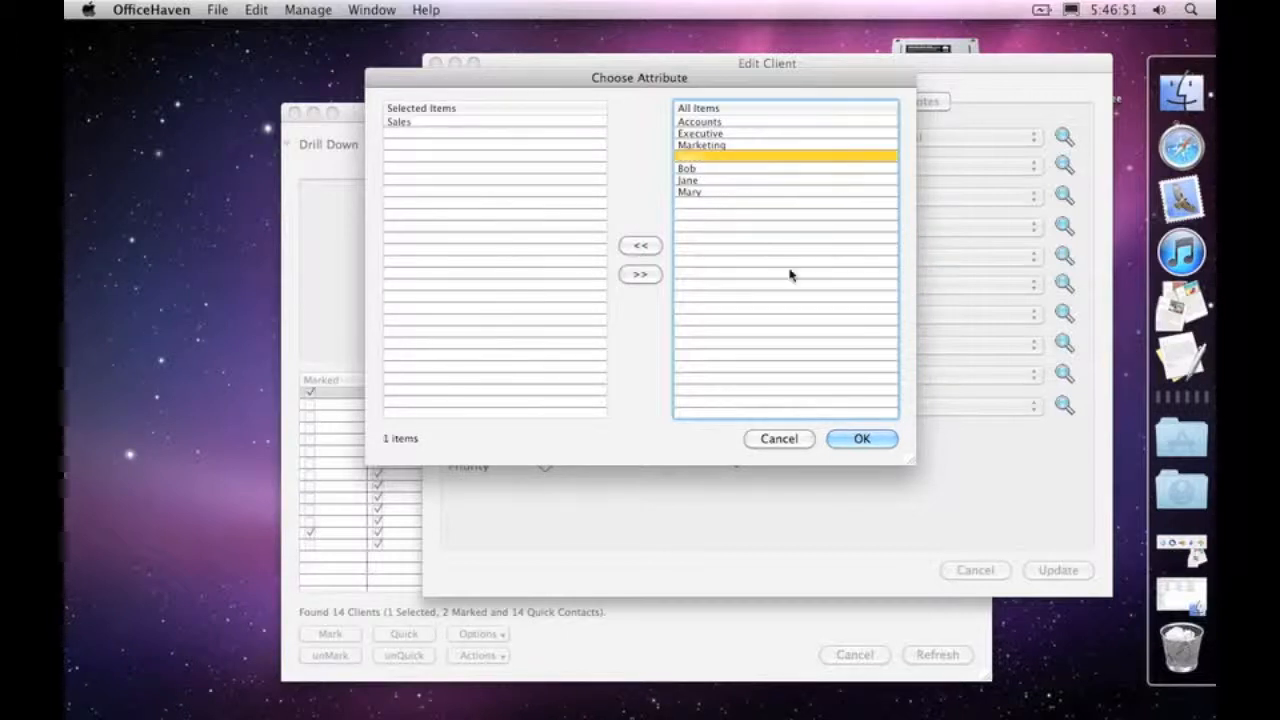
{"action": "left_click", "coordinate": [862, 438]}
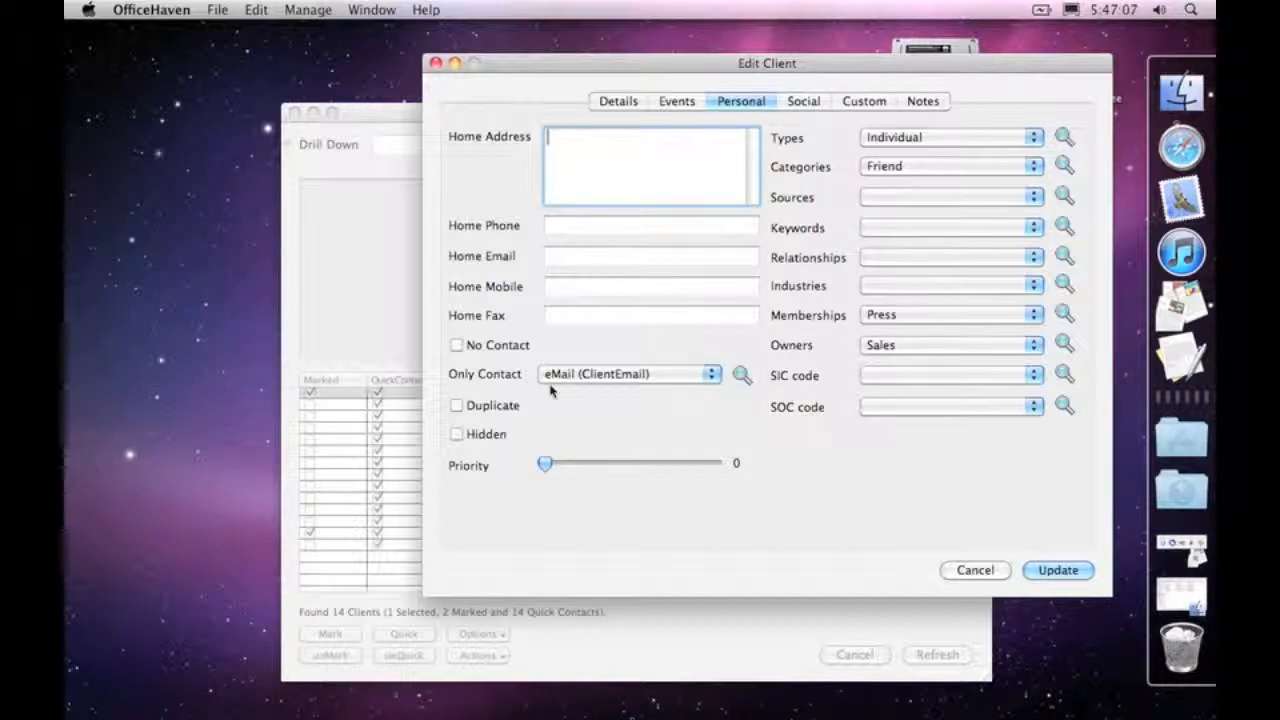
{"action": "left_click", "coordinate": [1058, 571]}
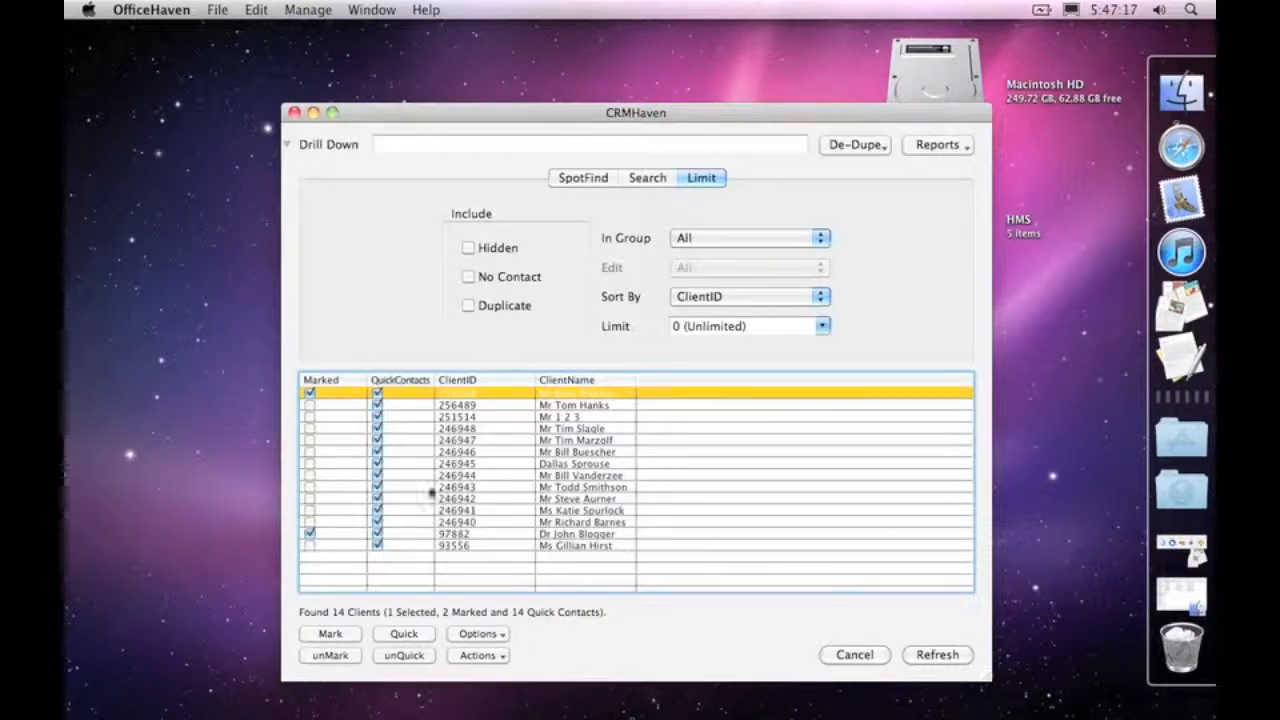
Step: Open the Clean Clients tool for the client set and move its window clear of the marked clients
{"action": "left_click", "coordinate": [488, 636]}
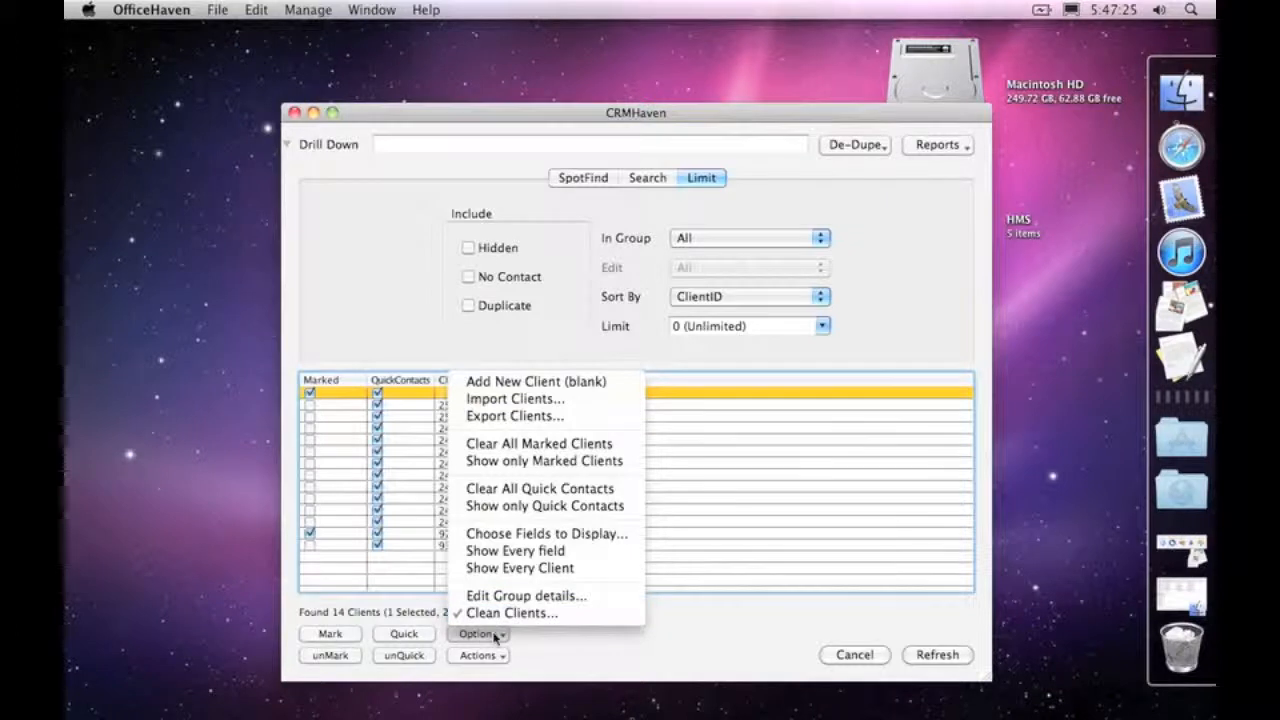
{"action": "left_click", "coordinate": [492, 613]}
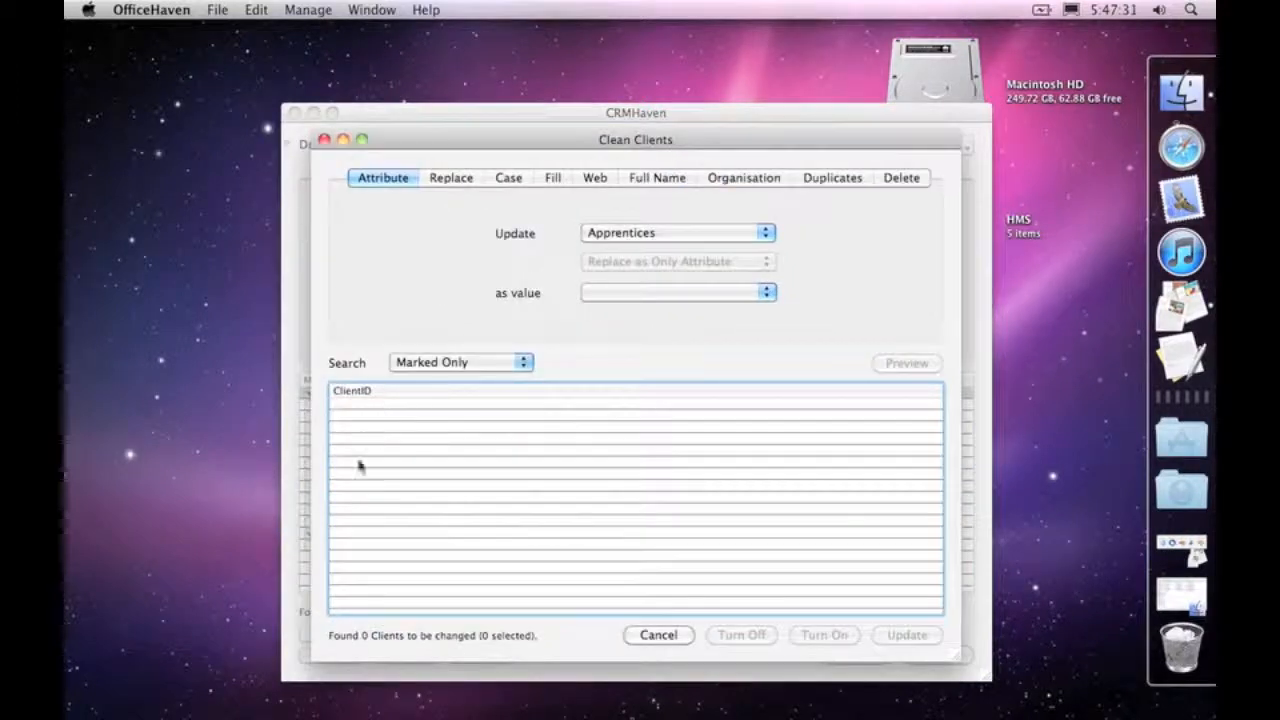
{"action": "left_click_drag", "start_coordinate": [443, 135], "coordinate": [580, 54]}
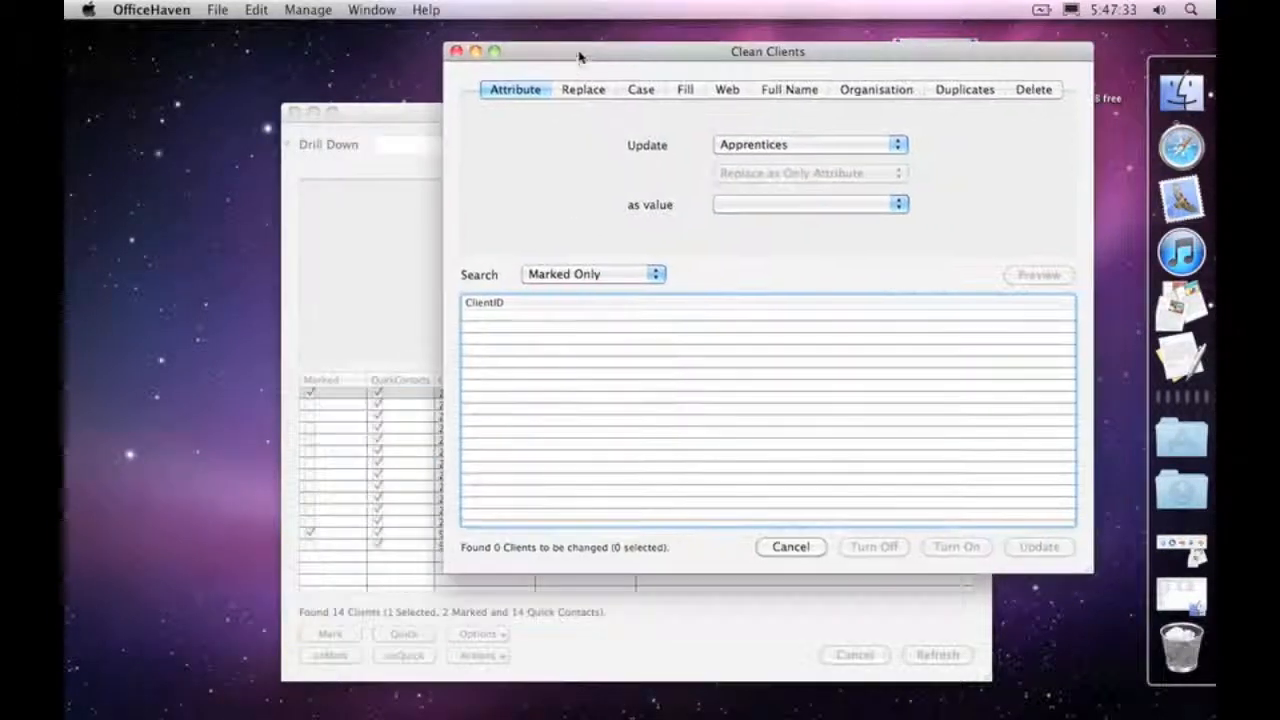
Step: Try Current Clients as the cleaning search scope, review the other scopes and return to Marked Only
{"action": "left_click", "coordinate": [596, 282]}
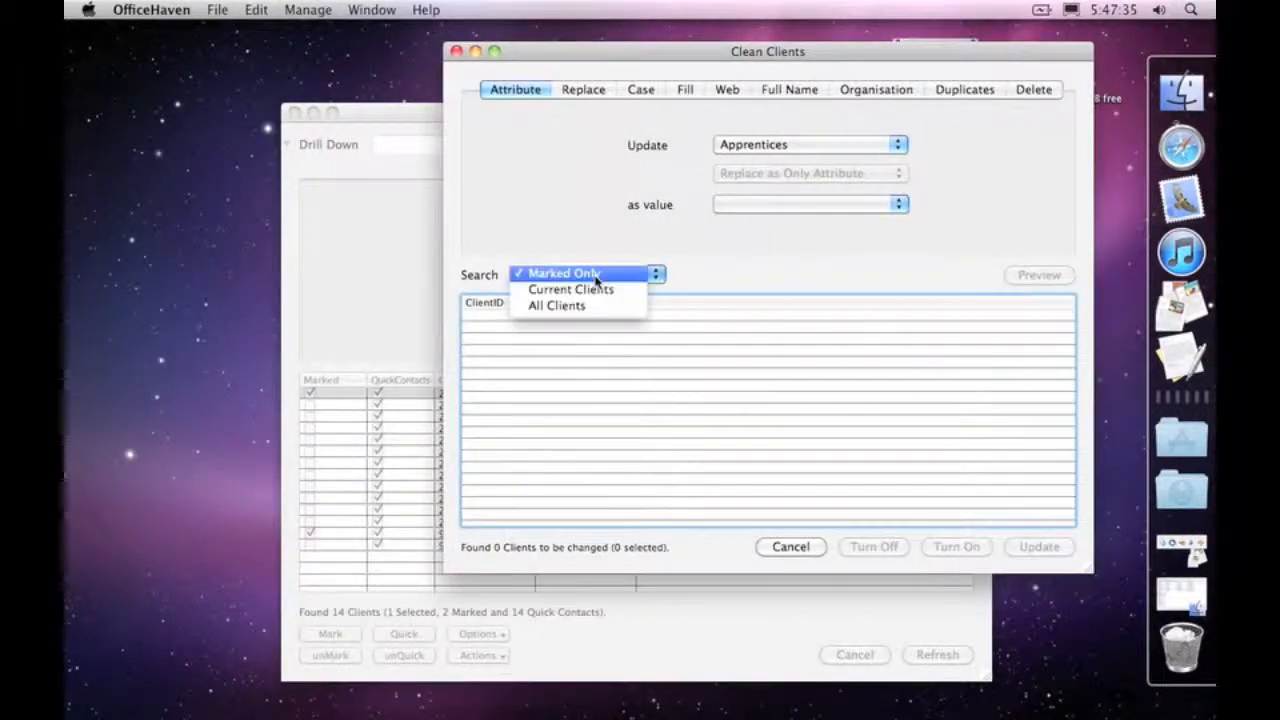
{"action": "left_click", "coordinate": [553, 292]}
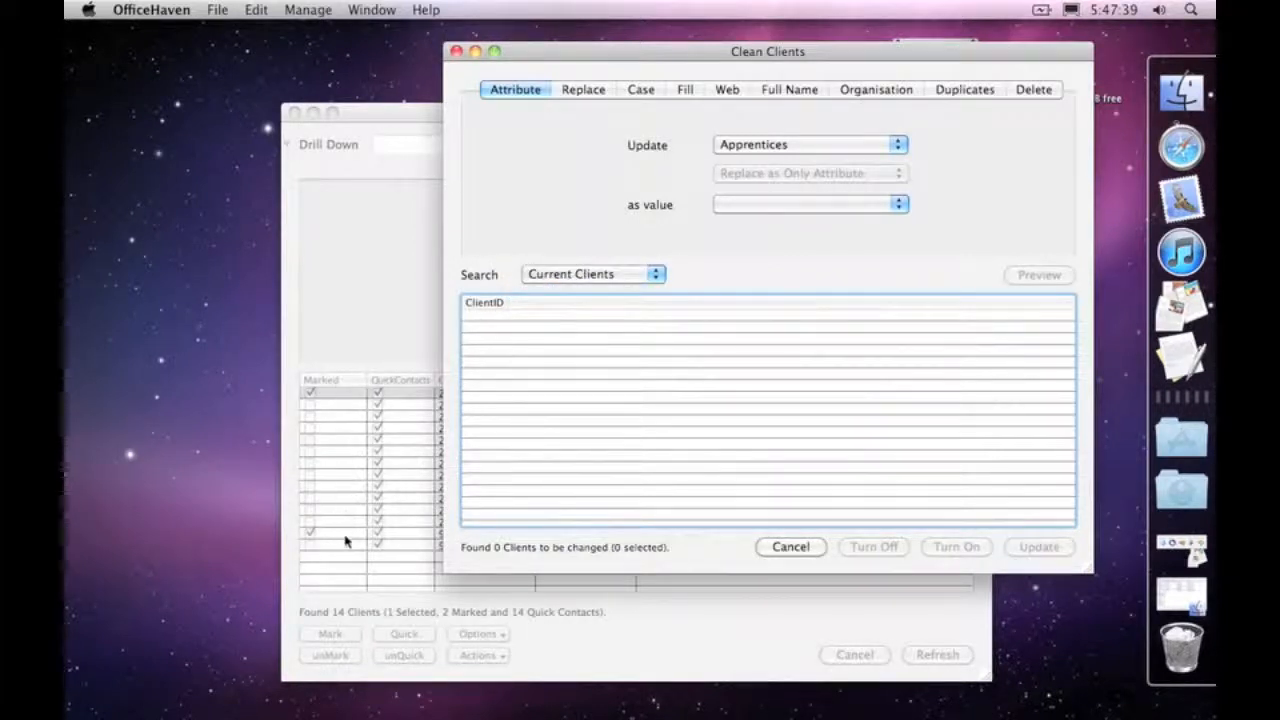
{"action": "left_click", "coordinate": [583, 276]}
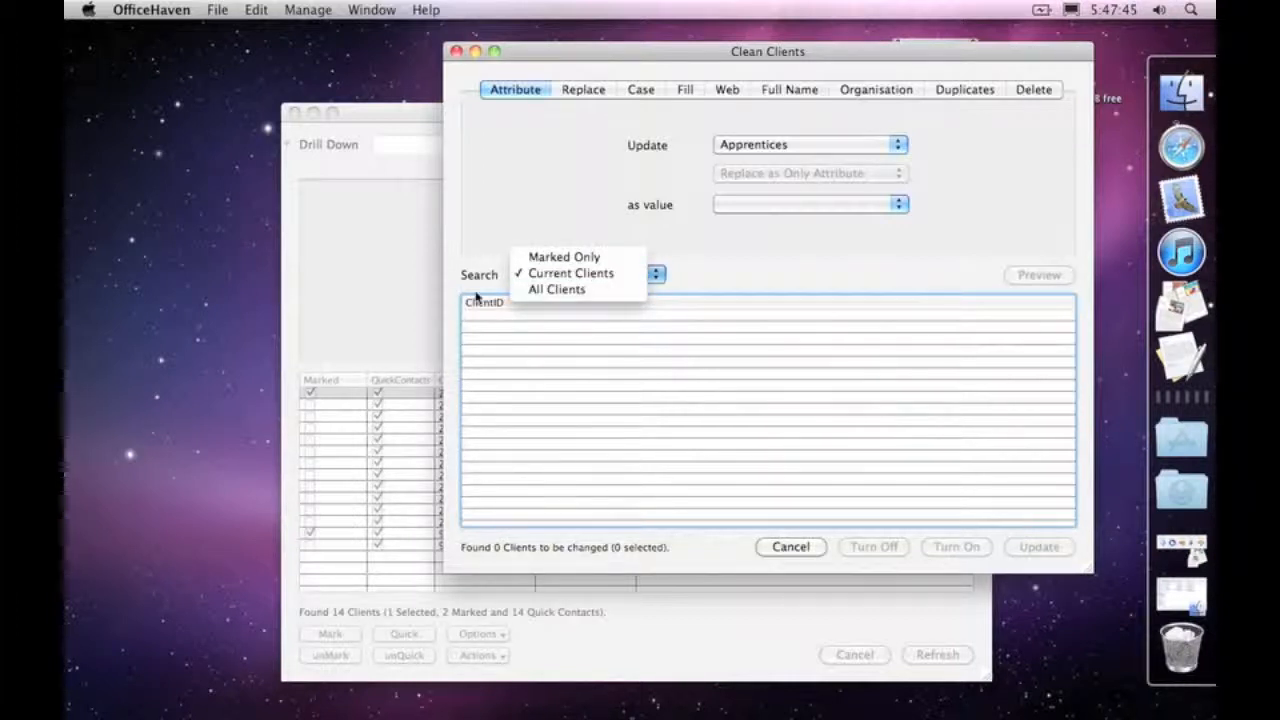
{"action": "left_click", "coordinate": [483, 201]}
{"action": "left_click", "coordinate": [547, 265]}
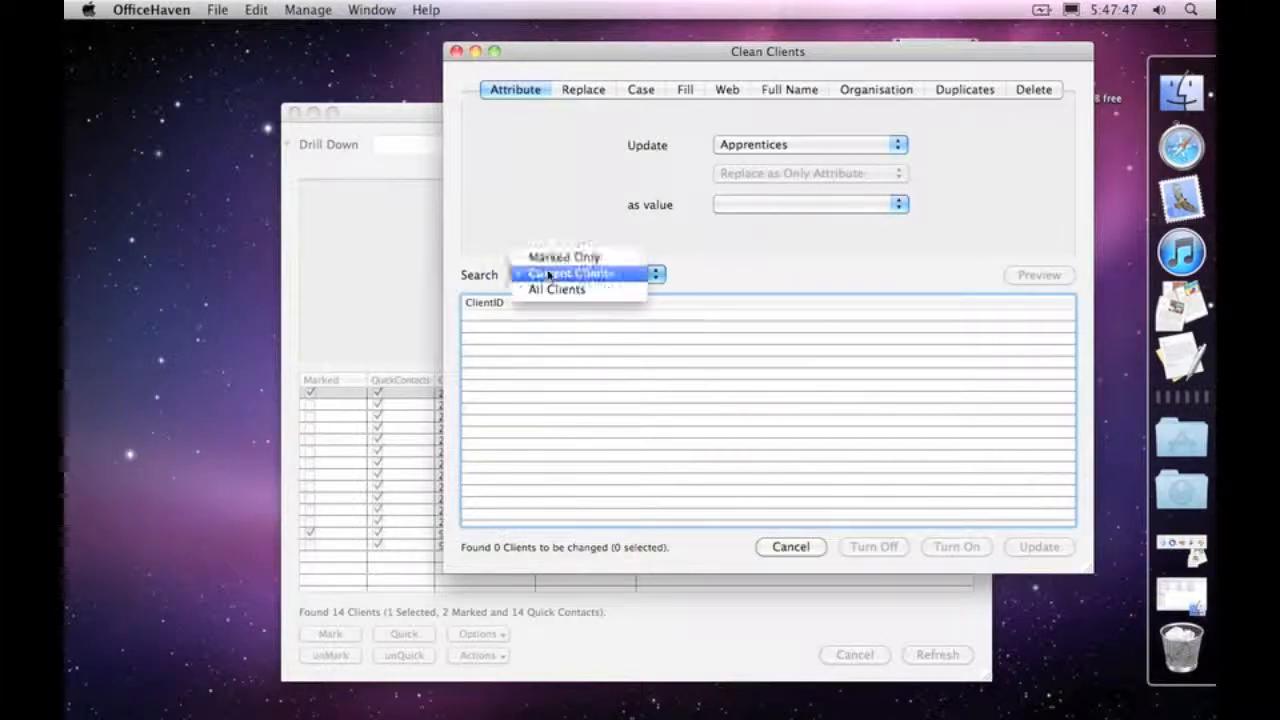
{"action": "left_click", "coordinate": [545, 254]}
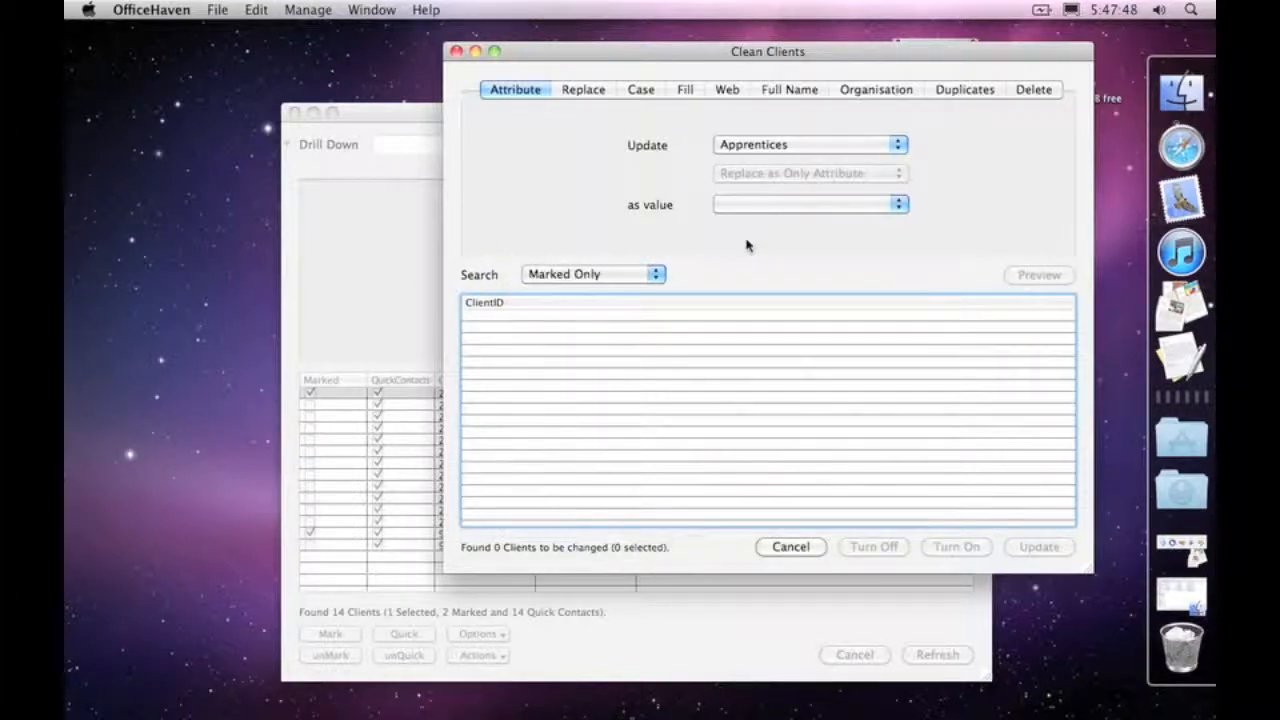
Step: Set the attribute cleaning to update Category with the value Friend
{"action": "left_click", "coordinate": [736, 148]}
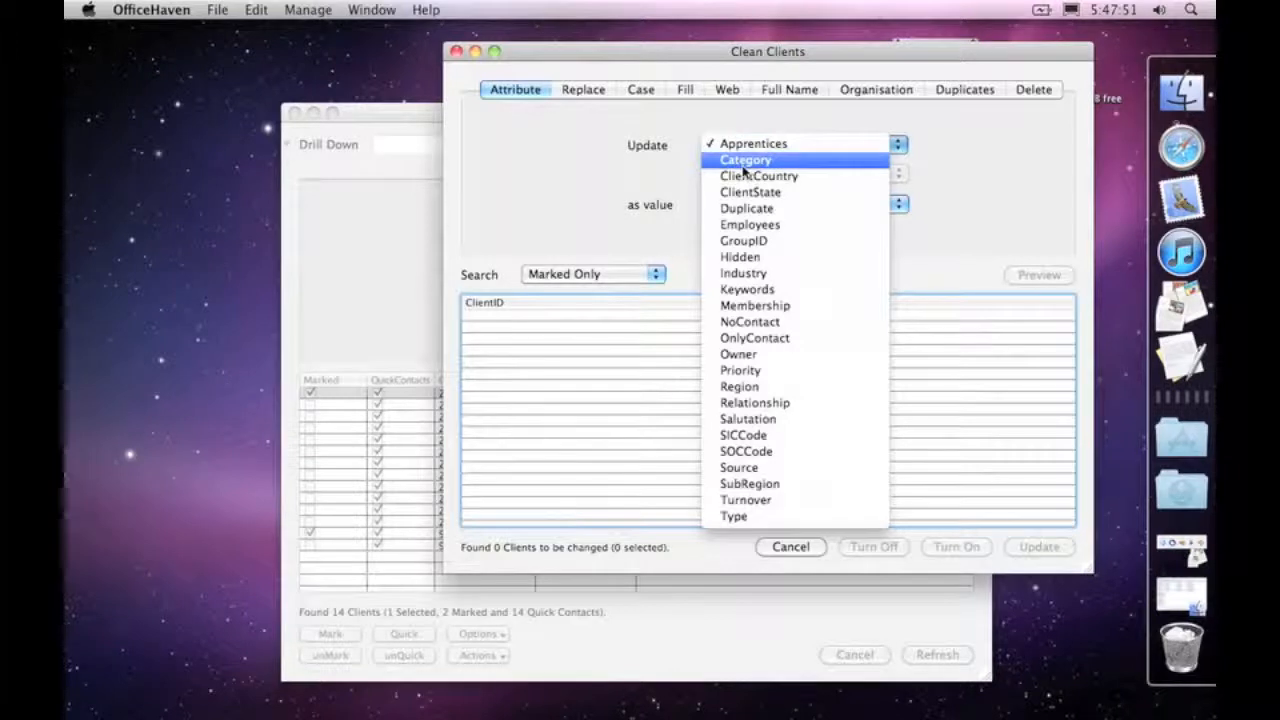
{"action": "left_click", "coordinate": [743, 167]}
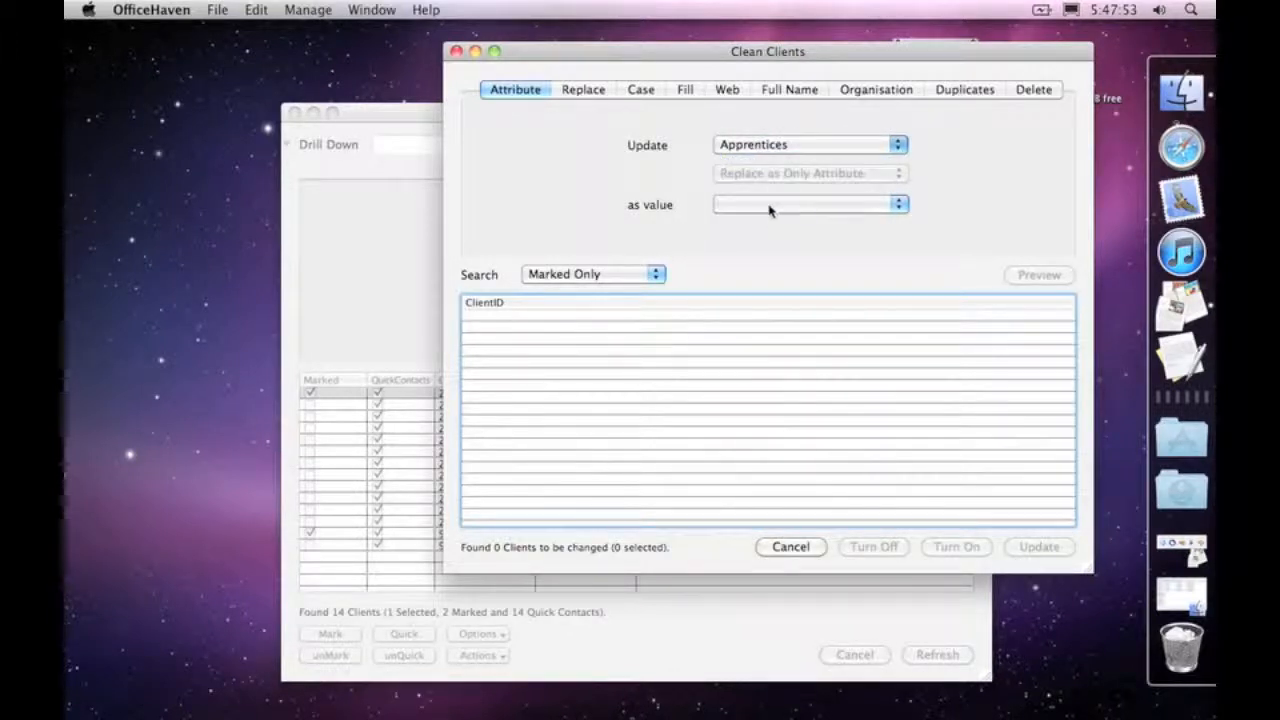
{"action": "left_click", "coordinate": [768, 206]}
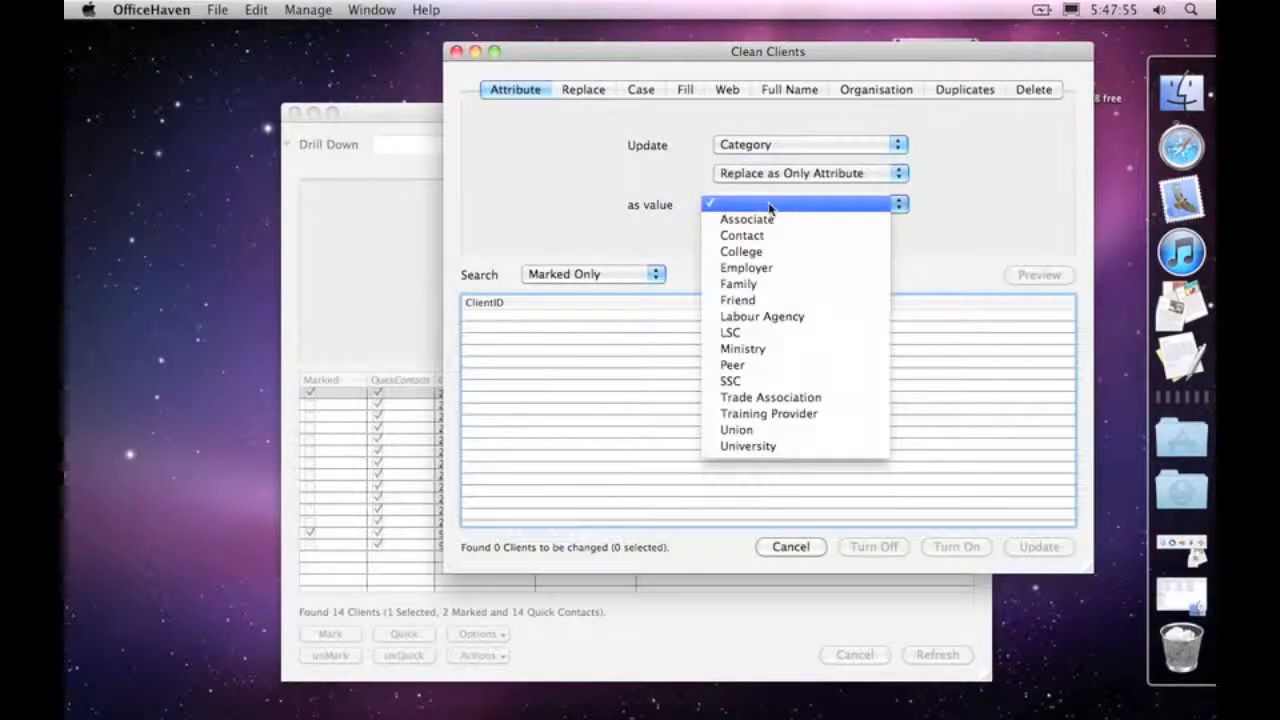
{"action": "left_click", "coordinate": [771, 302]}
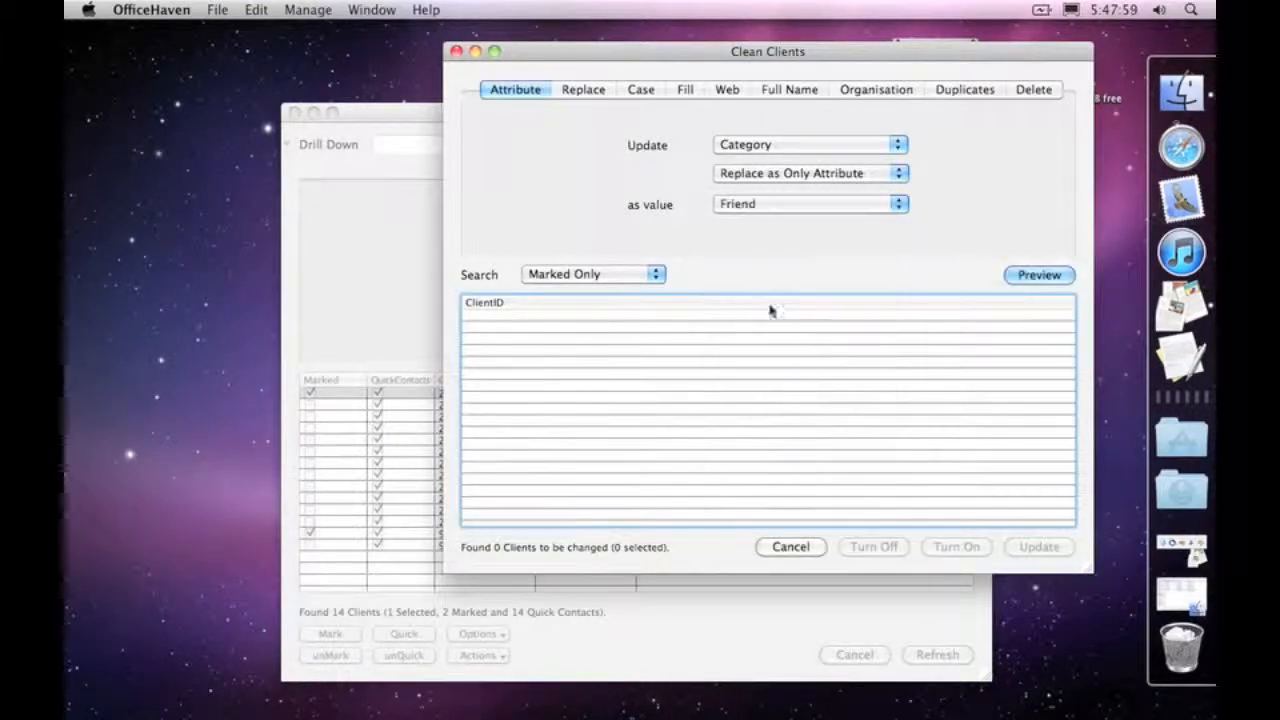
Step: Set the Category update mode to Remove Attribute, review the alternative modes and bring the CRMHaven client list forward
{"action": "left_click", "coordinate": [763, 176]}
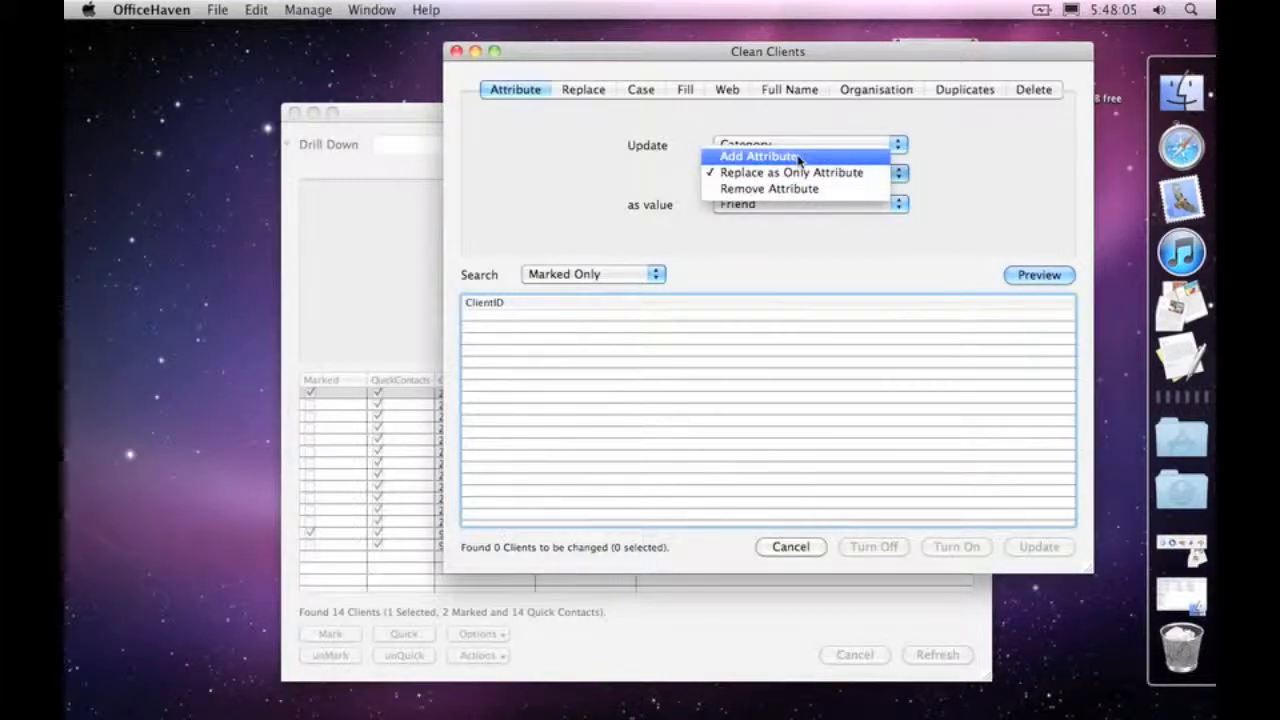
{"action": "left_click", "coordinate": [799, 206]}
{"action": "left_click", "coordinate": [799, 190]}
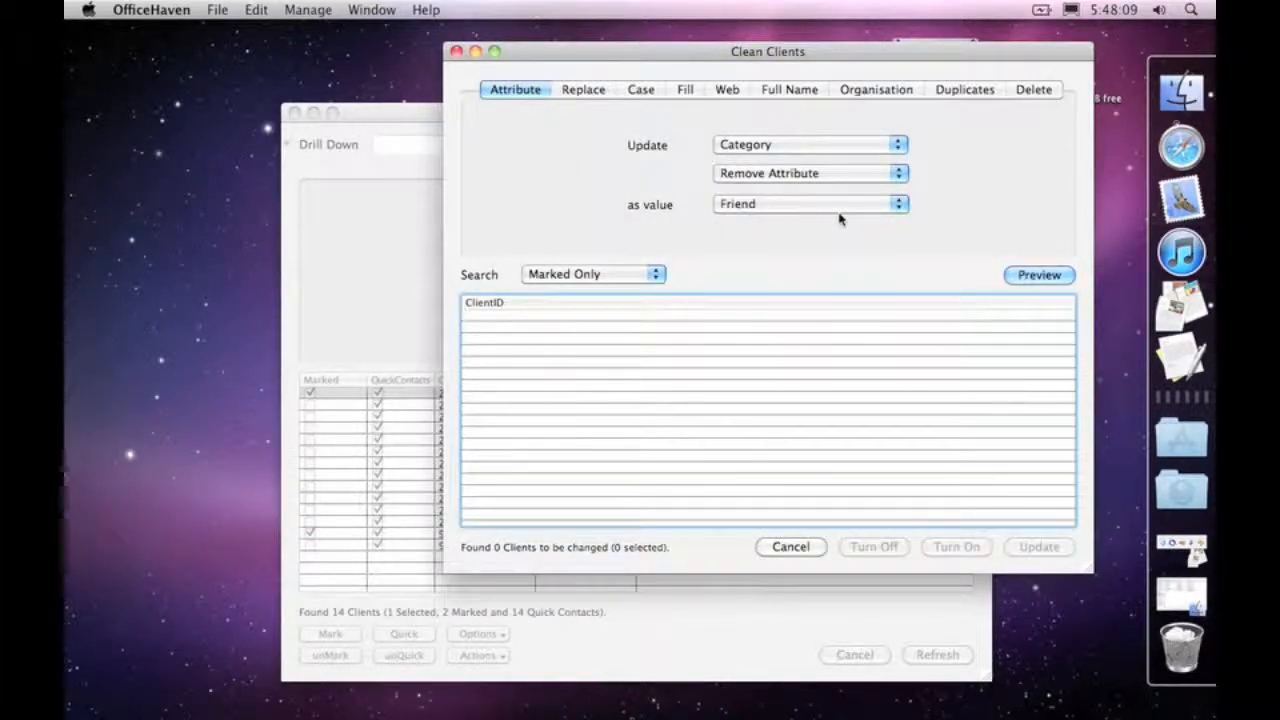
{"action": "left_click", "coordinate": [764, 174]}
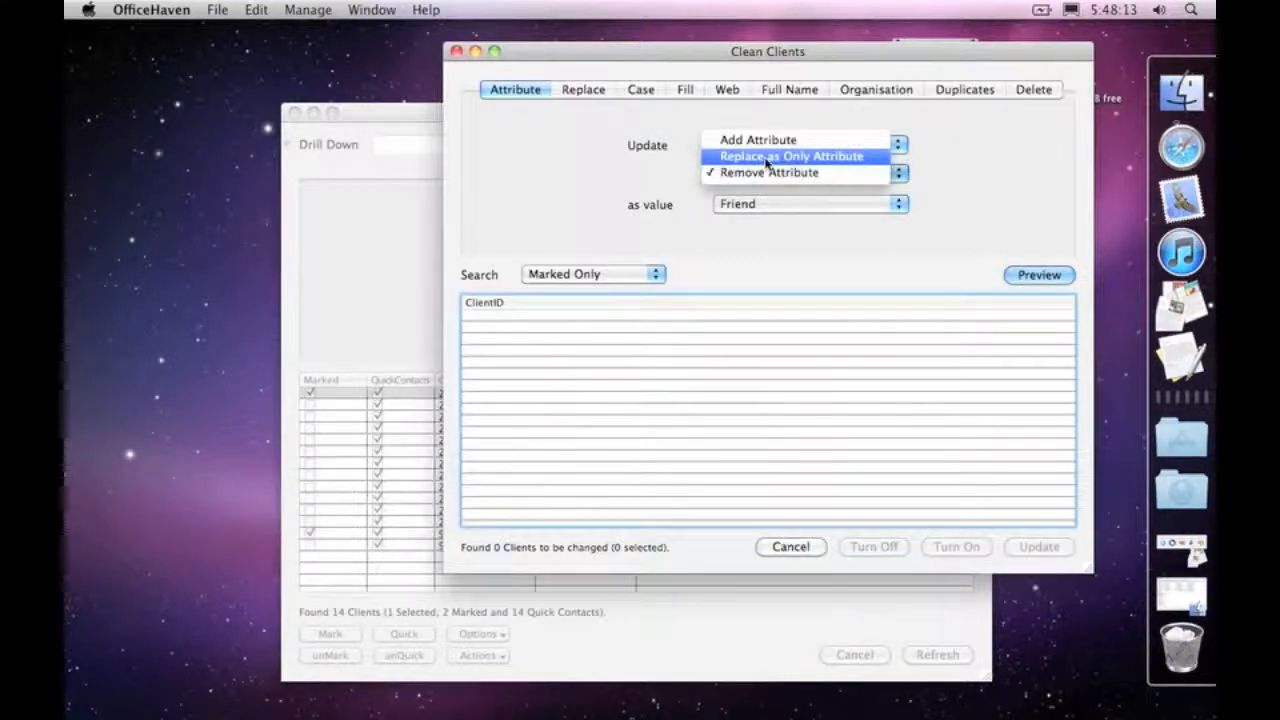
{"action": "left_click", "coordinate": [865, 277]}
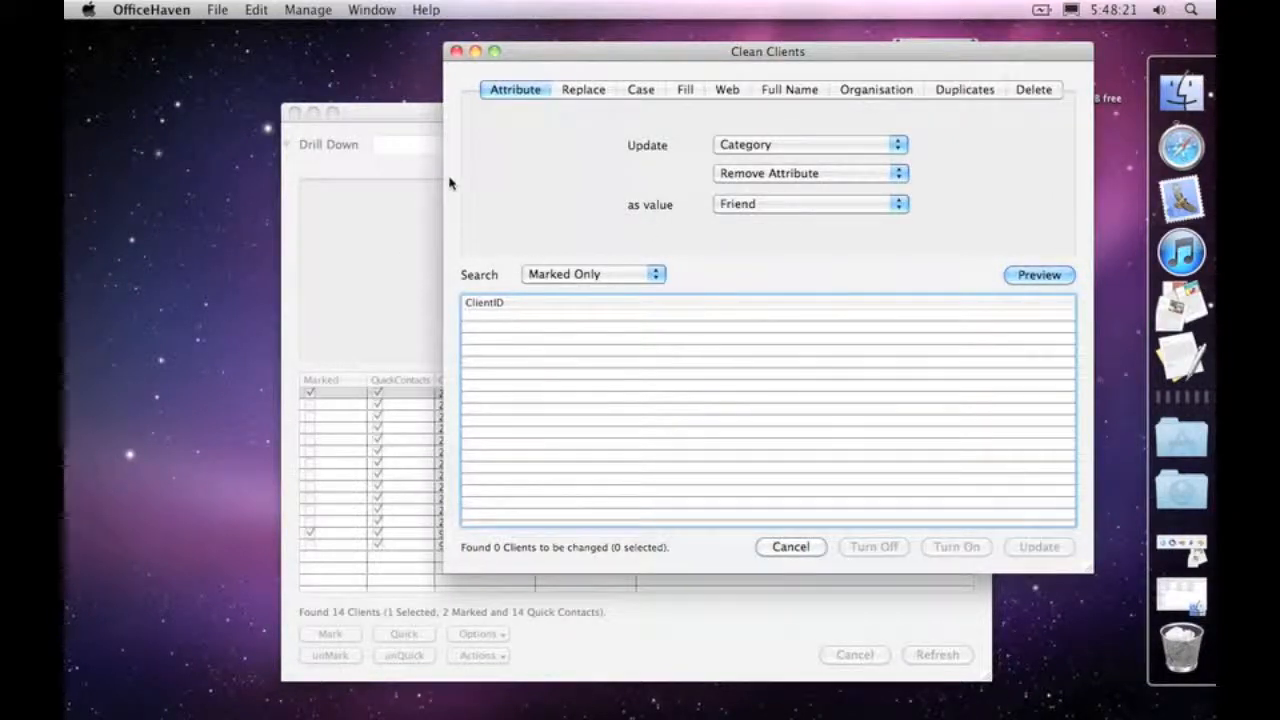
{"action": "left_click", "coordinate": [411, 209]}
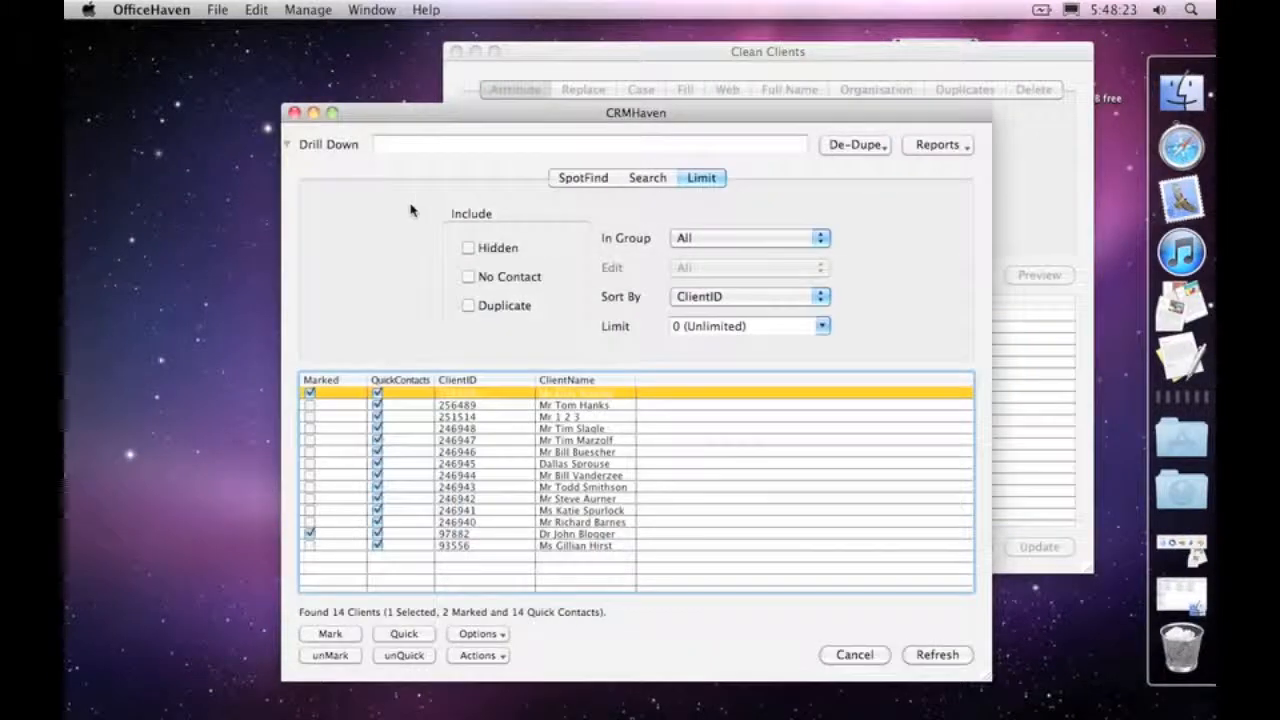